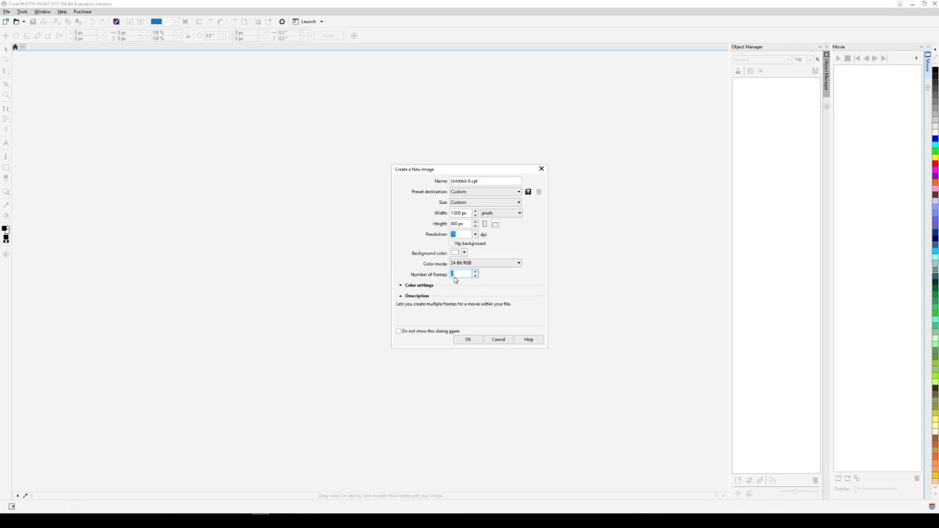
Step: Create a 1000 × 800 px, 24-bit RGB image with two frames and place the mountain photo on its first frame
{"action": "left_click", "coordinate": [462, 339]}
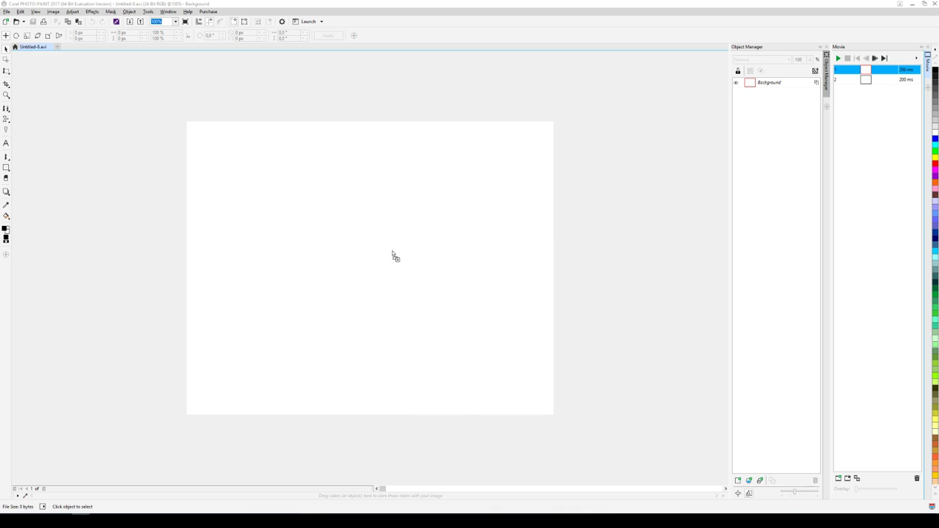
{"action": "left_click_drag", "start_coordinate": [393, 252], "coordinate": [393, 252]}
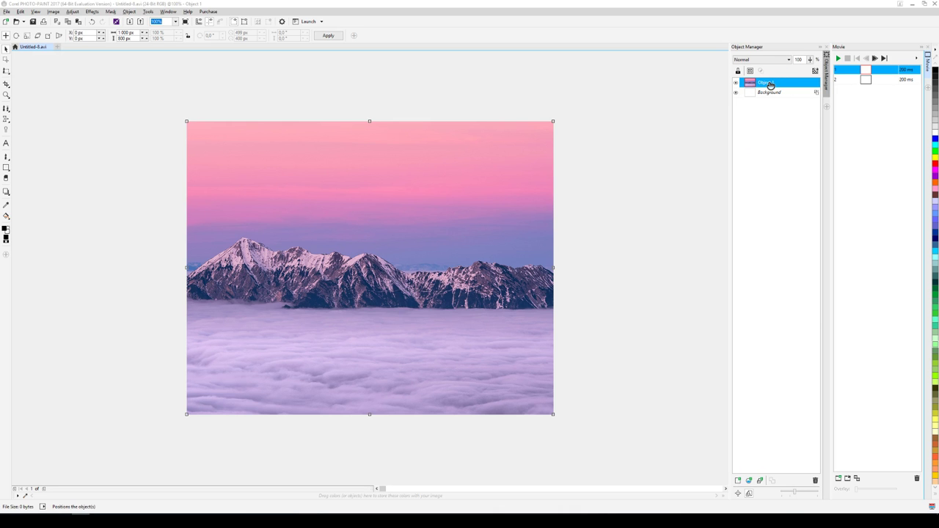
Step: Combine the mountain photo object with the background
{"action": "mouse_move", "coordinate": [769, 85]}
{"action": "right_click", "coordinate": [772, 86]}
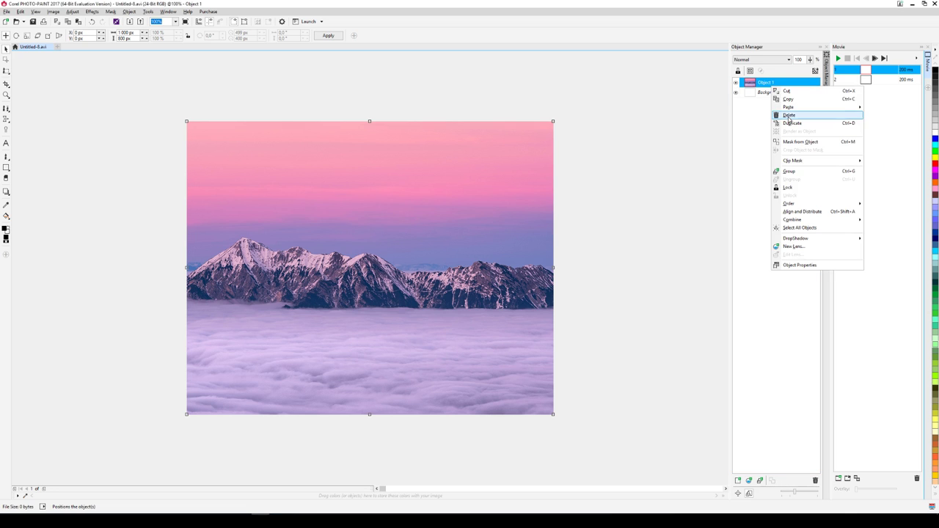
{"action": "mouse_move", "coordinate": [805, 221]}
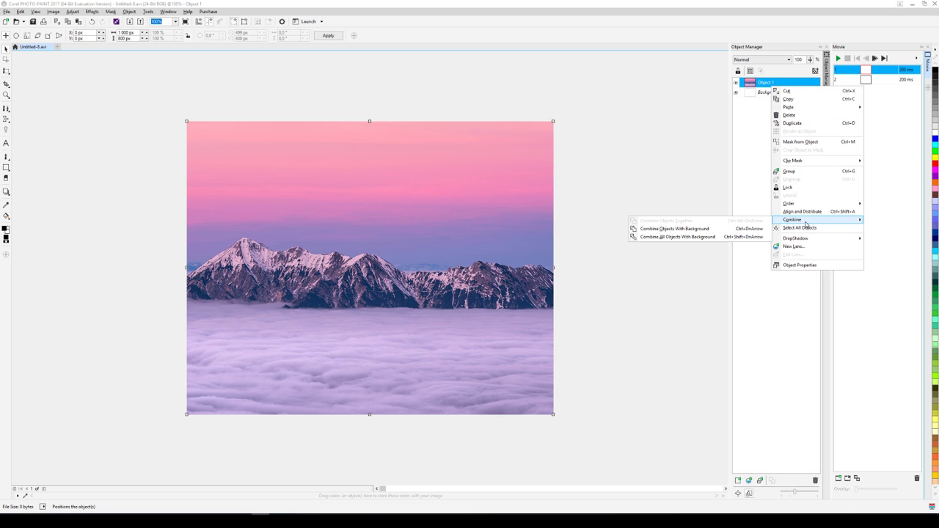
{"action": "left_click", "coordinate": [699, 229]}
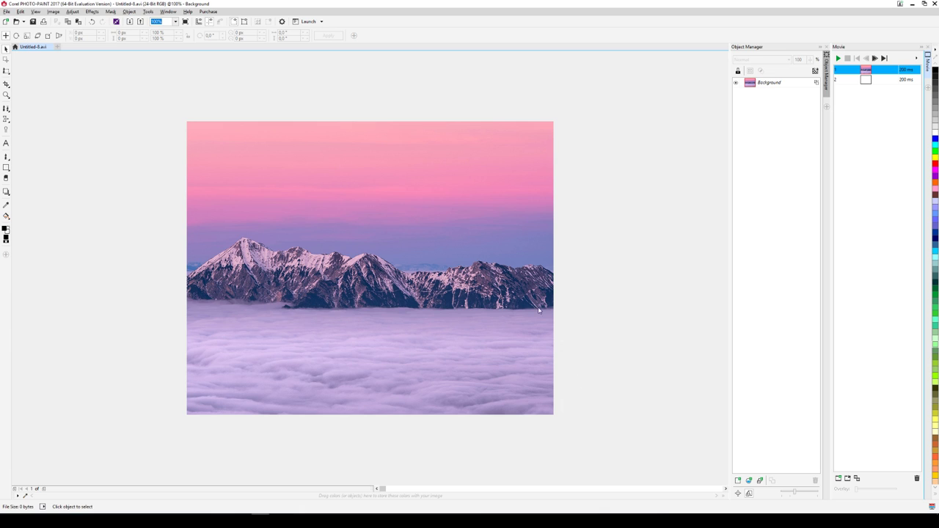
Step: Paint a Brush Mask over the cloud layer below the mountains with a 150 px nib
{"action": "left_click", "coordinate": [6, 73]}
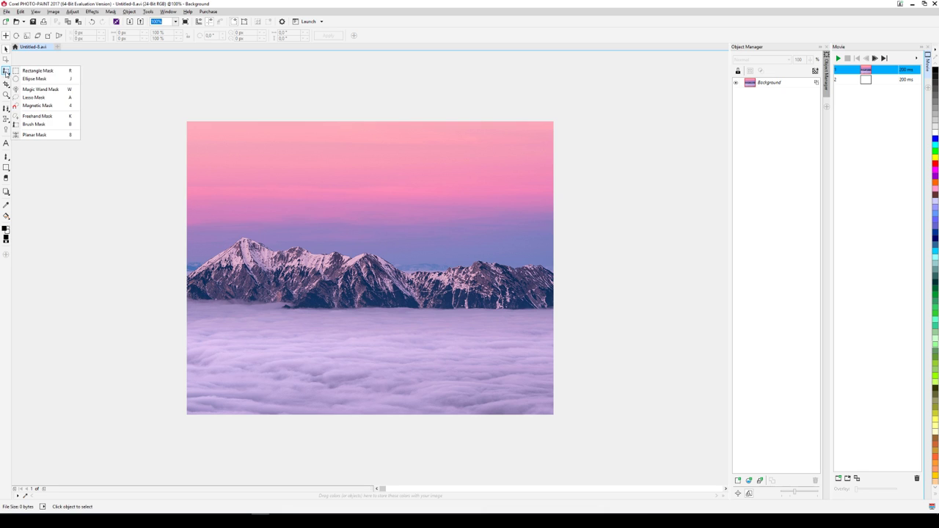
{"action": "left_click", "coordinate": [34, 124]}
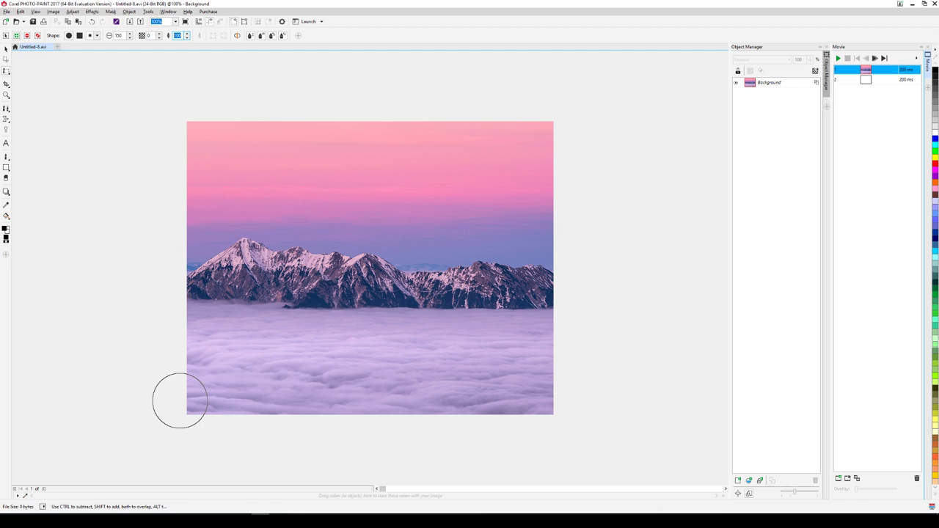
{"action": "left_click_drag", "start_coordinate": [179, 399], "coordinate": [497, 403]}
{"action": "mouse_move", "coordinate": [599, 397]}
{"action": "left_mouse_down"}
{"action": "mouse_move", "coordinate": [541, 384]}
{"action": "mouse_move", "coordinate": [168, 360]}
{"action": "mouse_move", "coordinate": [205, 327]}
{"action": "mouse_move", "coordinate": [297, 338]}
{"action": "mouse_move", "coordinate": [558, 336]}
{"action": "mouse_move", "coordinate": [562, 381]}
{"action": "left_mouse_up"}
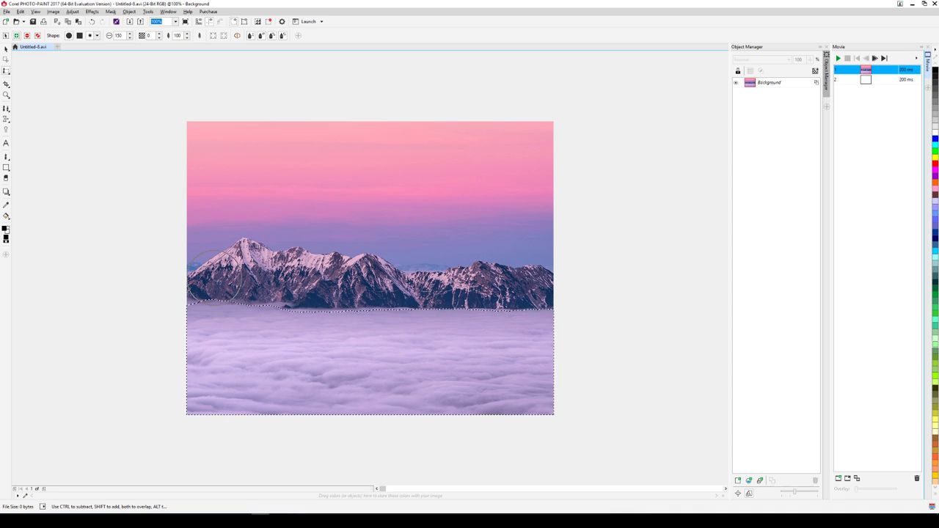
Step: Subtract the excess mask along the lower edge of the mountains with the brush in subtractive mode
{"action": "left_click", "coordinate": [27, 35]}
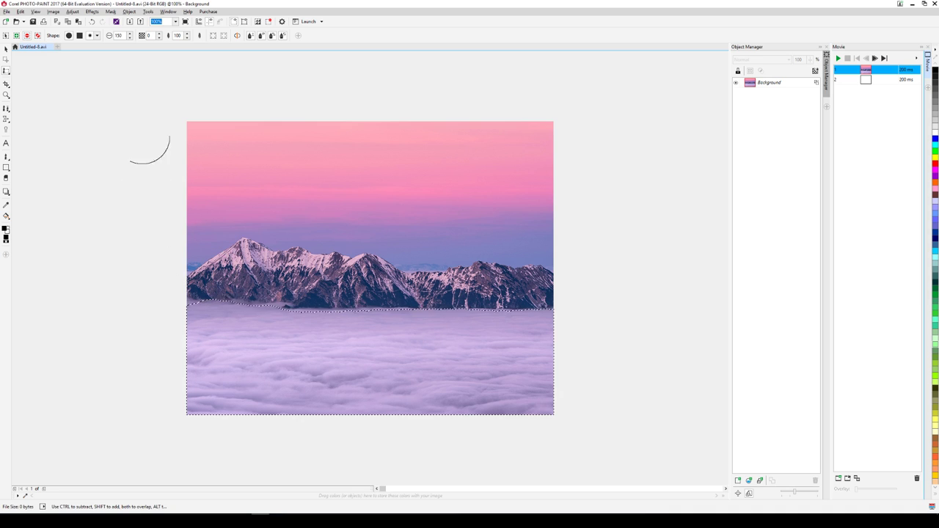
{"action": "left_click", "coordinate": [28, 37]}
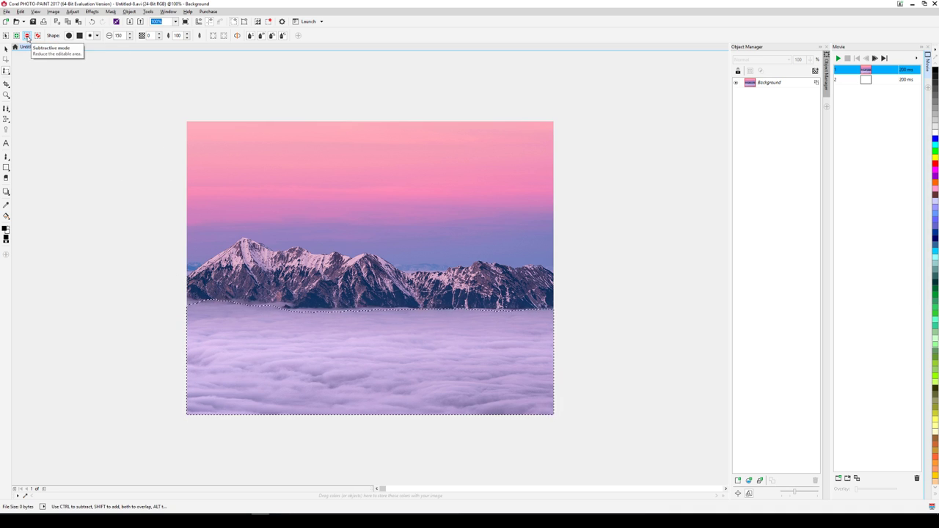
{"action": "left_click_drag", "start_coordinate": [208, 279], "coordinate": [211, 276]}
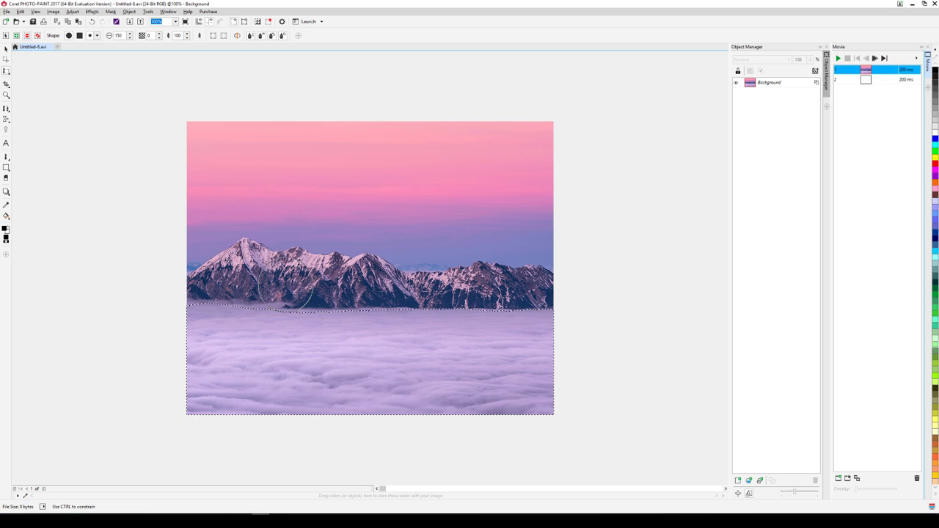
{"action": "left_click_drag", "start_coordinate": [260, 283], "coordinate": [205, 285]}
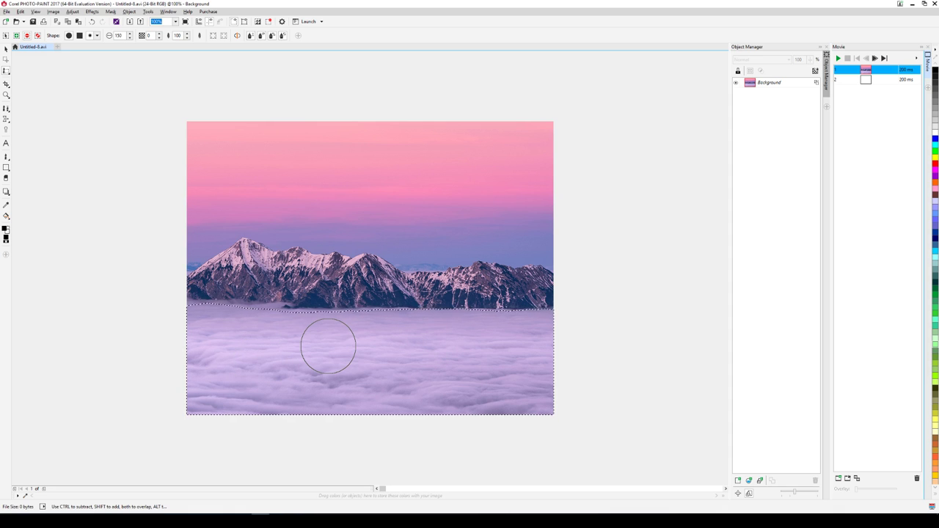
Step: Copy the masked clouds into a new object and remove the mask
{"action": "key", "text": "ctrl+Up"}
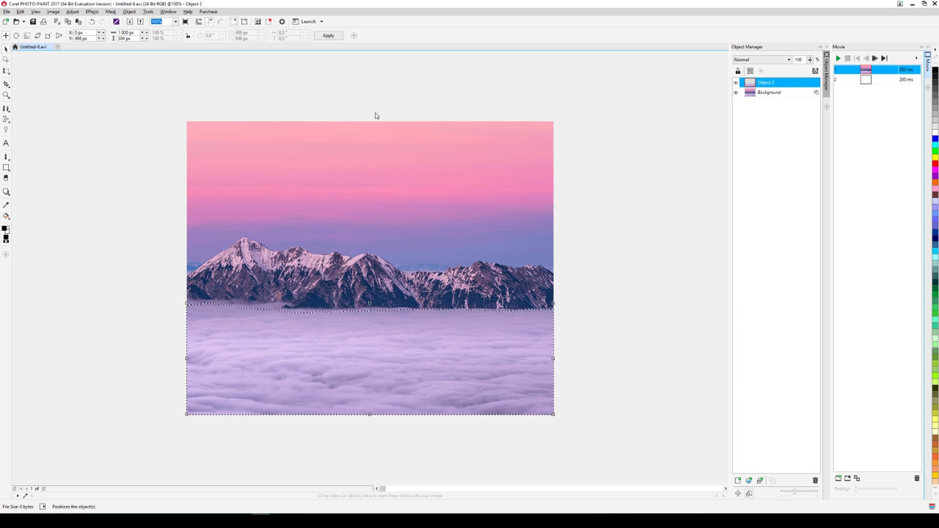
{"action": "left_click", "coordinate": [259, 23]}
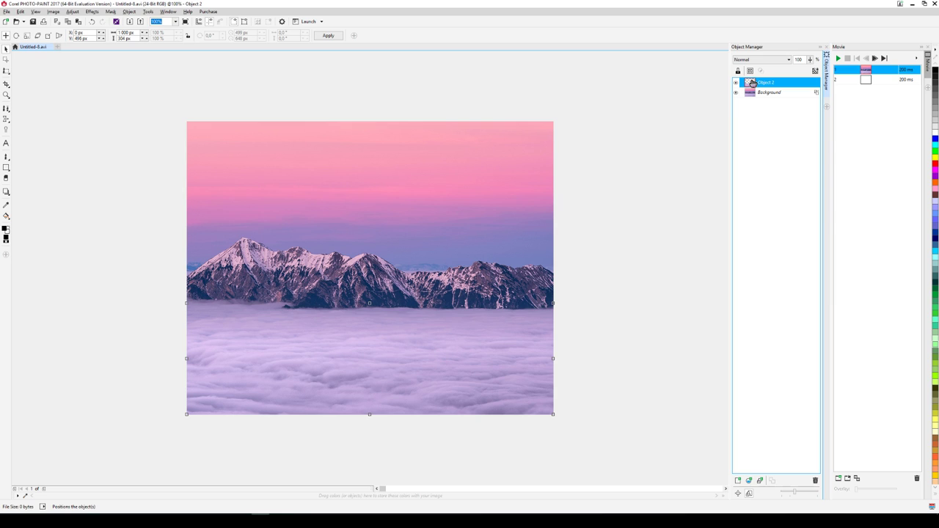
Step: Duplicate the cloud object three times
{"action": "key", "text": "ctrl+d"}
{"action": "key", "text": "ctrl+d"}
{"action": "key", "text": "ctrl+d"}
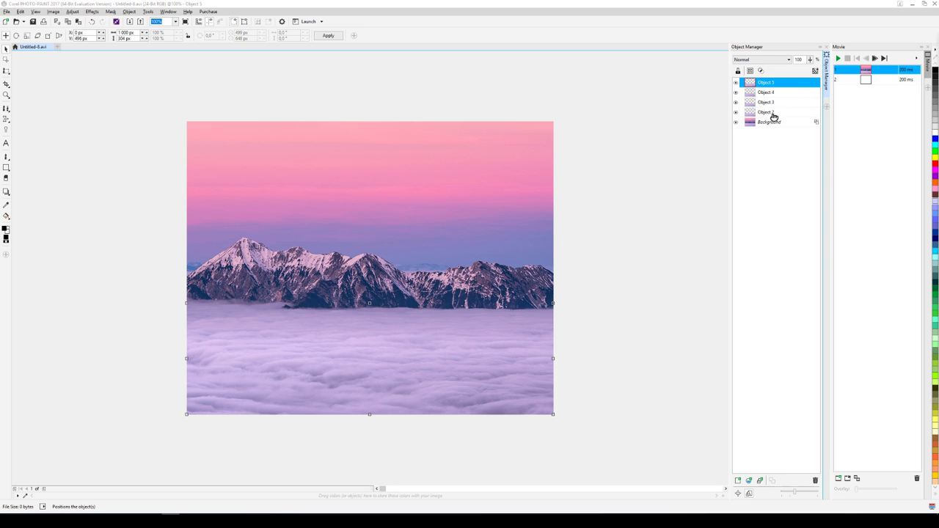
Step: Flip Object 3 and Object 5 horizontally
{"action": "left_click", "coordinate": [764, 103]}
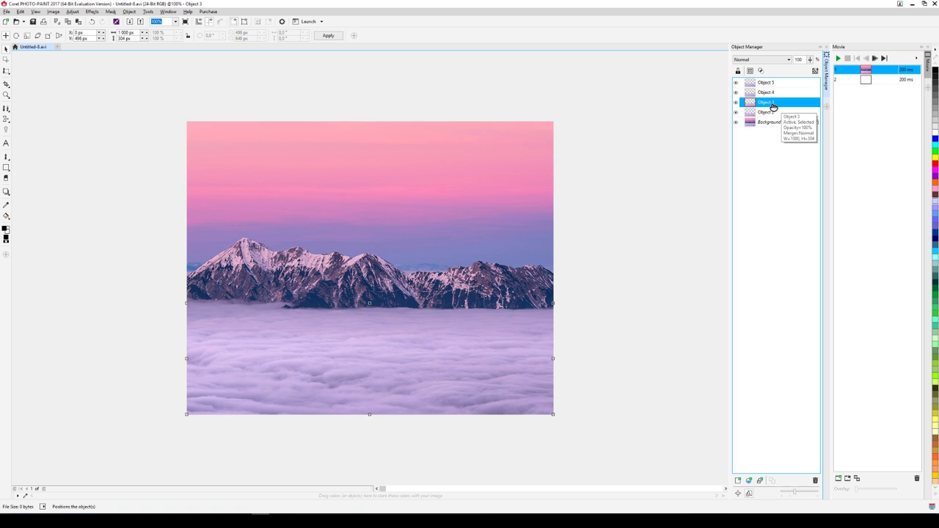
{"action": "left_click", "coordinate": [772, 84], "text": "ctrl"}
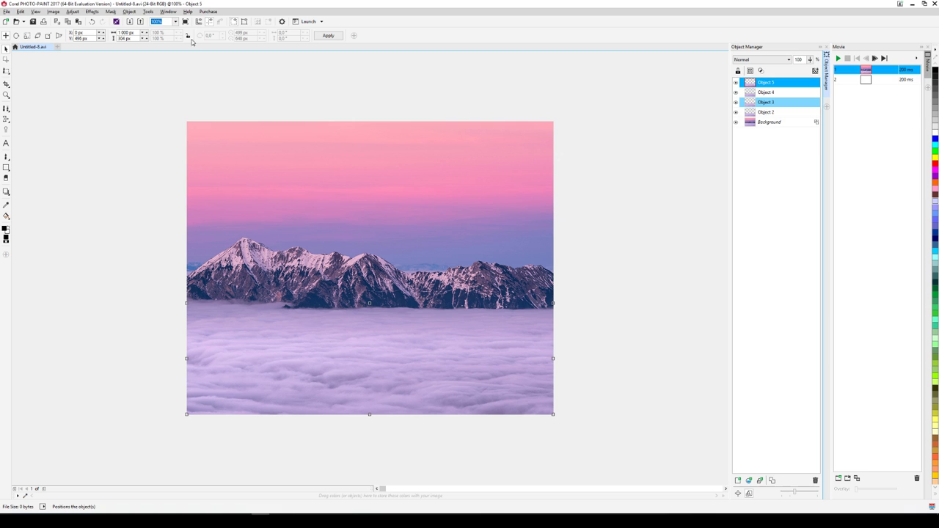
{"action": "left_click", "coordinate": [132, 13]}
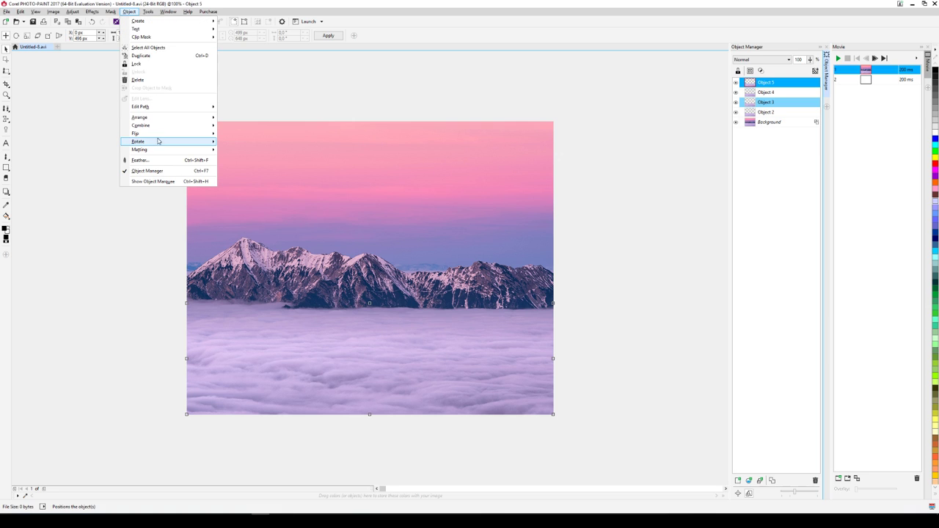
{"action": "mouse_move", "coordinate": [163, 136]}
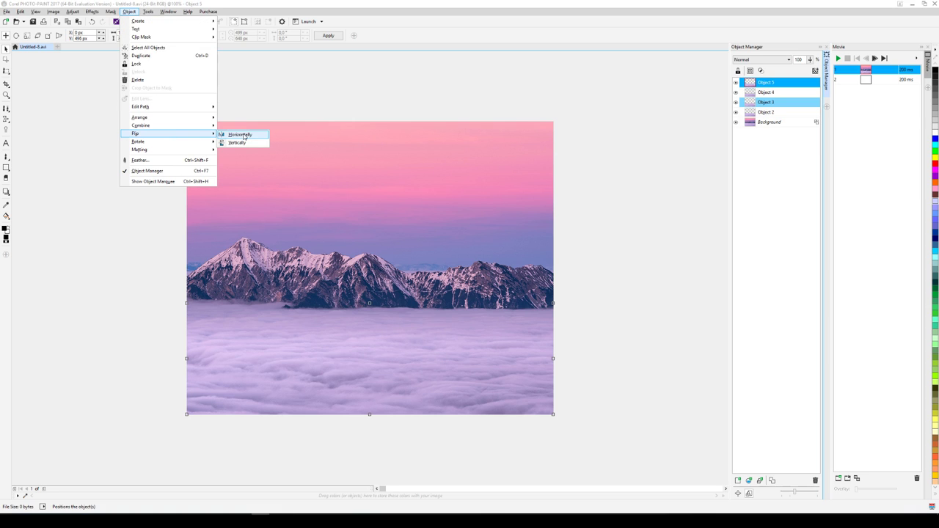
{"action": "left_click", "coordinate": [258, 138]}
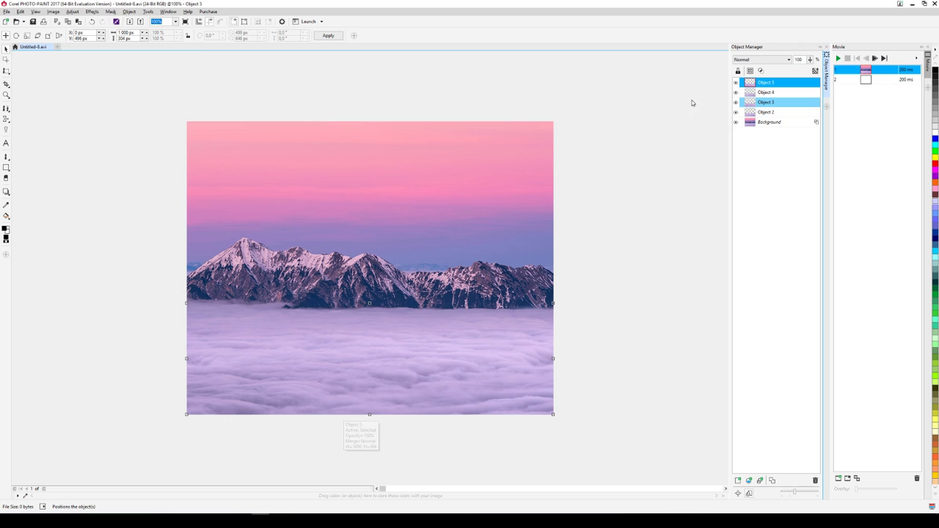
Step: Set the X position of Object 3 to -1000 px
{"action": "left_click", "coordinate": [764, 103]}
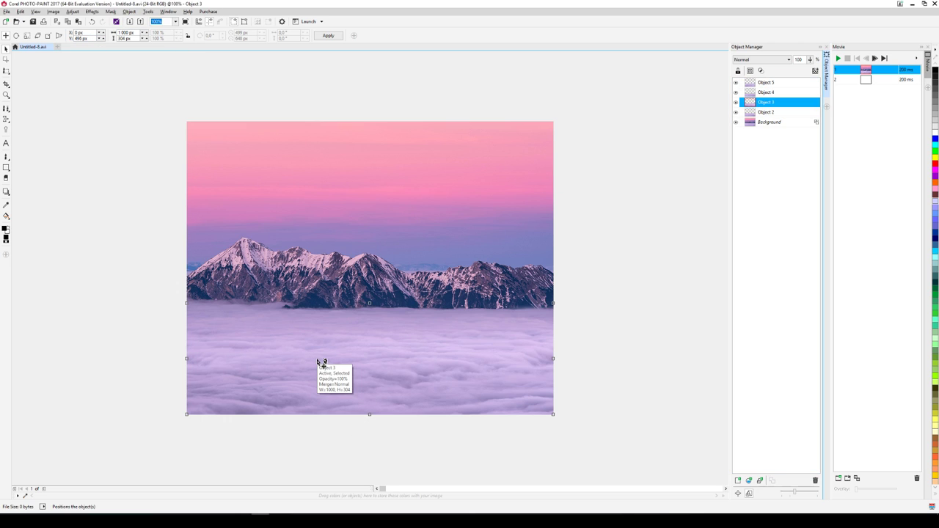
{"action": "scroll", "coordinate": [121, 351], "scroll_direction": "down", "scroll_amount": 1}
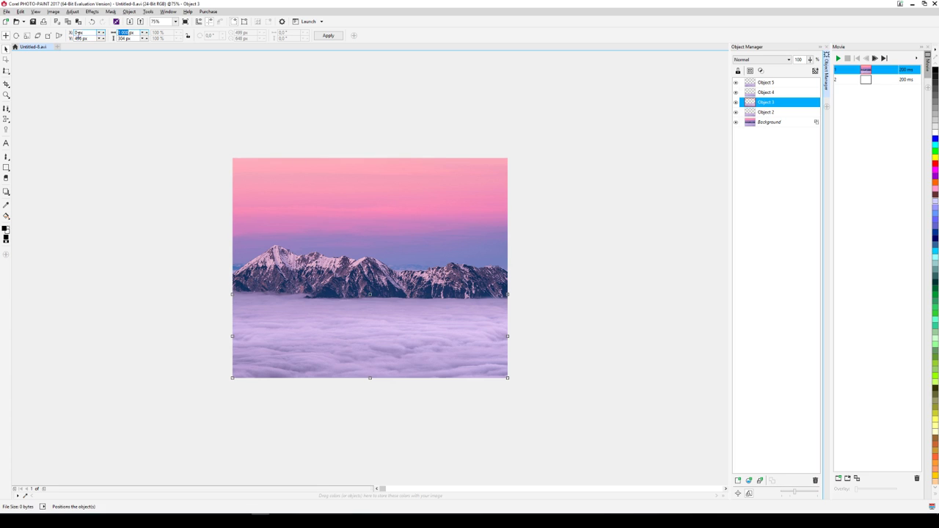
{"action": "left_click", "coordinate": [76, 32]}
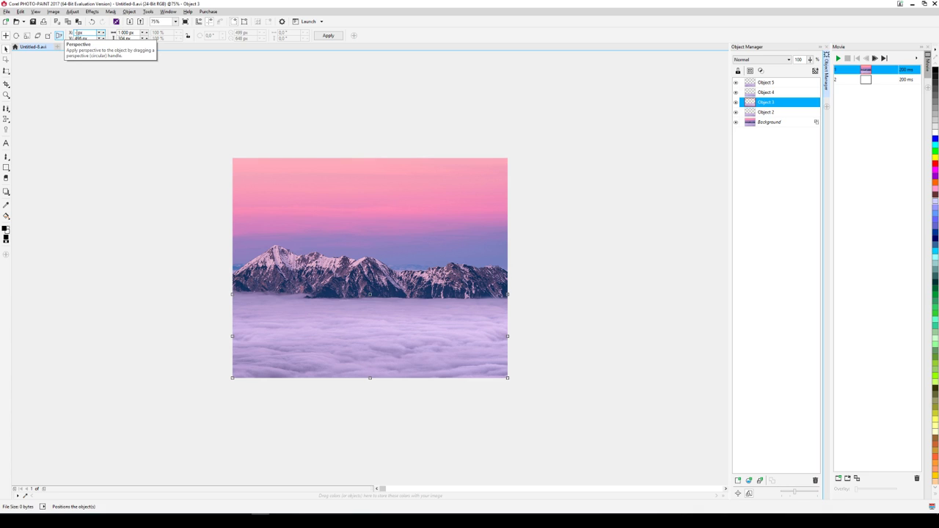
{"action": "type", "text": "-10000"}
{"action": "key", "text": "Return"}
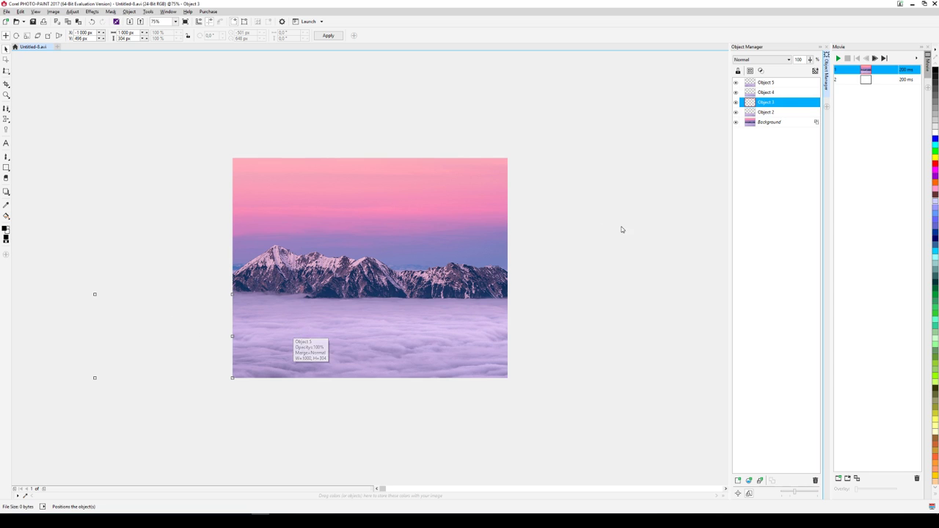
Step: Set the X position of Object 4 to -2000 px
{"action": "left_click", "coordinate": [777, 93]}
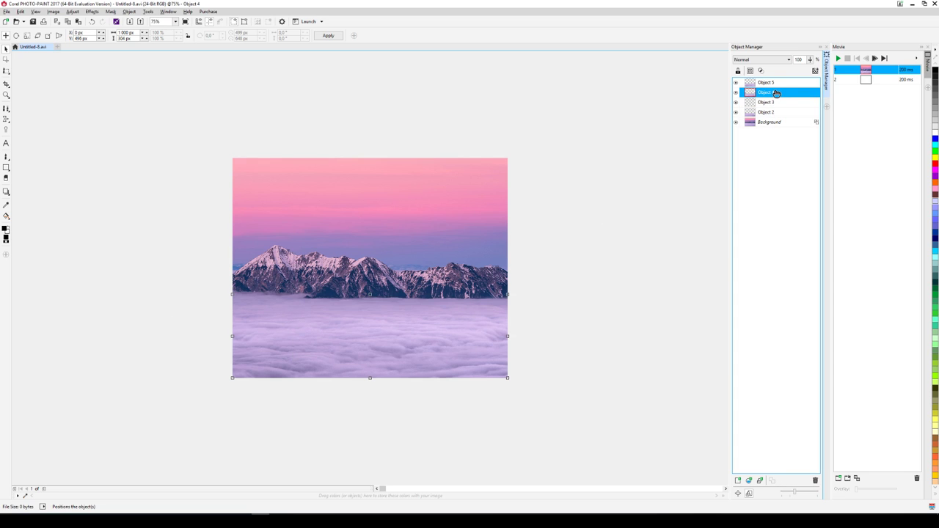
{"action": "left_click", "coordinate": [78, 32]}
{"action": "type", "text": "-1000"}
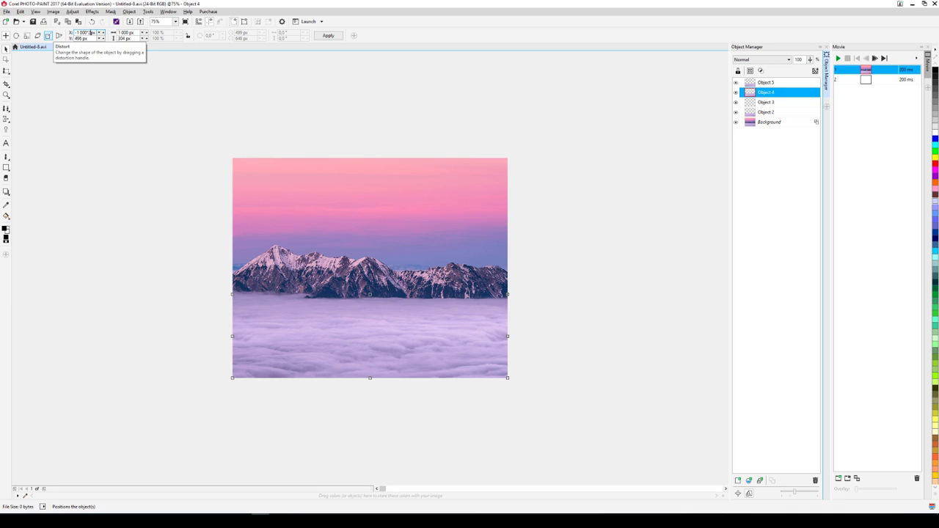
{"action": "key", "text": "Return"}
Step: Set the X position of Object 5 to -3000 px
{"action": "left_click", "coordinate": [766, 84]}
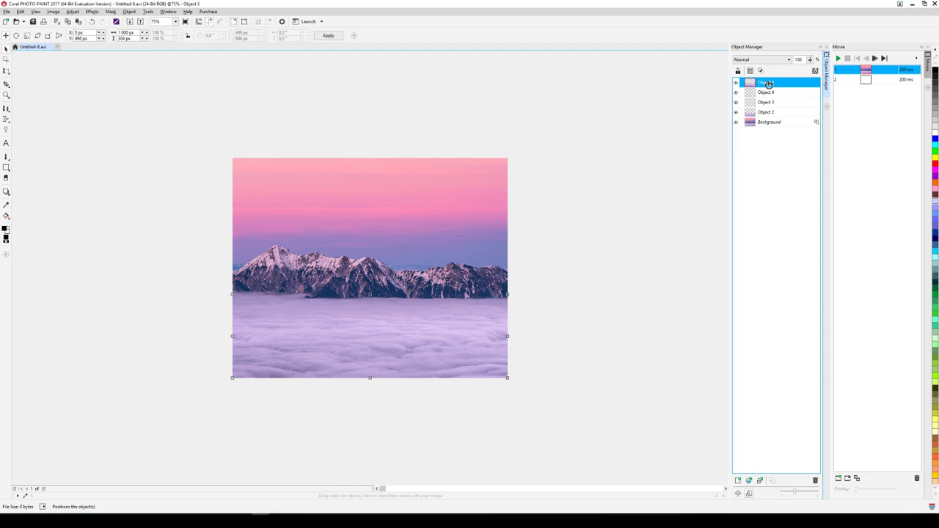
{"action": "left_click", "coordinate": [79, 32]}
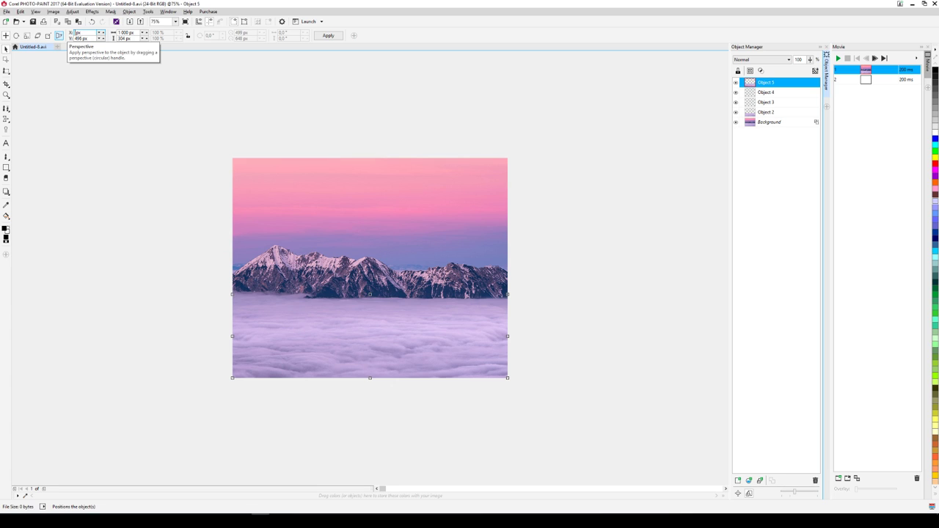
{"action": "type", "text": "-10000"}
{"action": "key", "text": "Return"}
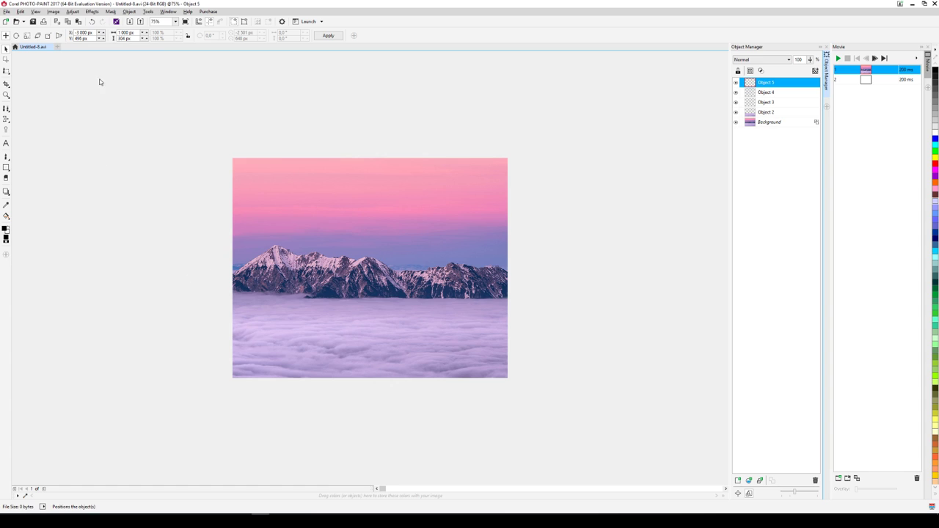
Step: Combine Objects 2, 3, 4 and 5 together into a single wide cloud object, keeping it separate from the background
{"action": "scroll", "coordinate": [176, 262], "scroll_direction": "down", "scroll_amount": 2}
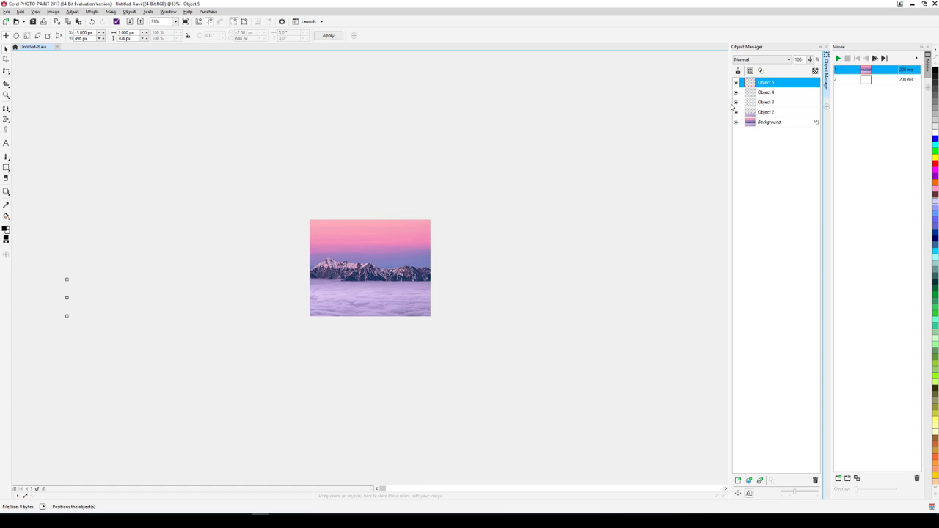
{"action": "left_click", "coordinate": [772, 114]}
{"action": "left_click", "coordinate": [776, 81], "text": "shift"}
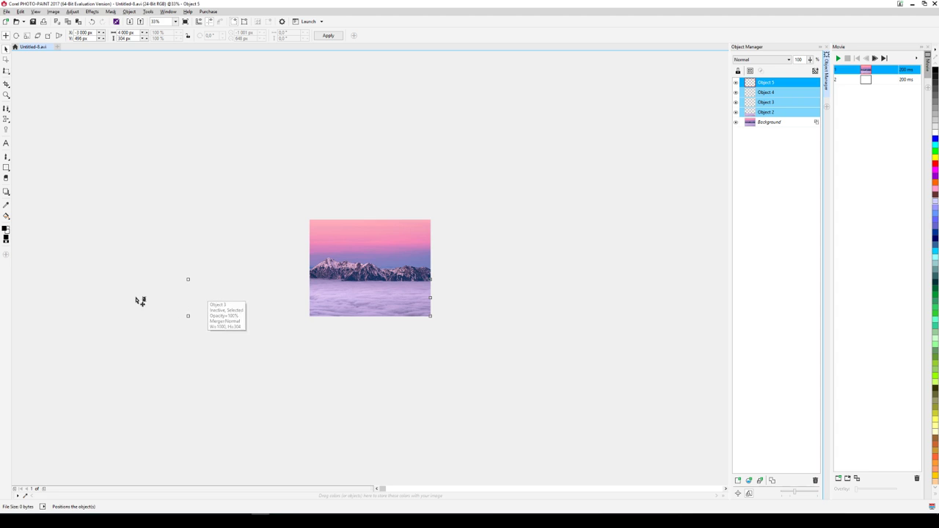
{"action": "scroll", "coordinate": [88, 294], "scroll_direction": "down", "scroll_amount": 1}
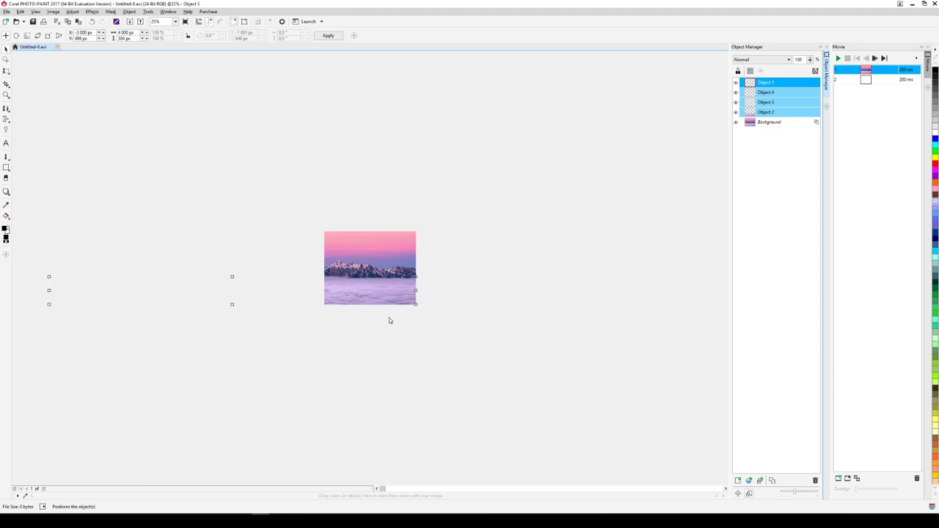
{"action": "scroll", "coordinate": [358, 301], "scroll_direction": "up", "scroll_amount": 3}
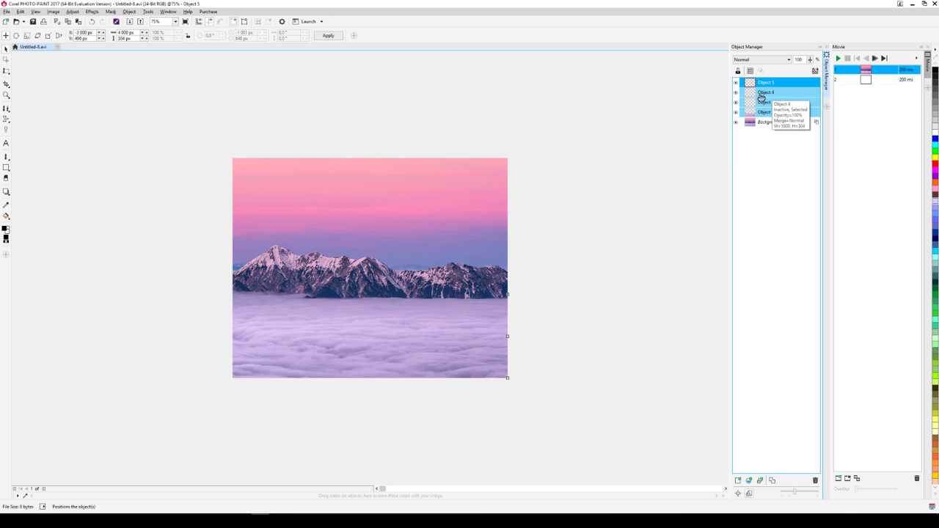
{"action": "right_click", "coordinate": [768, 113]}
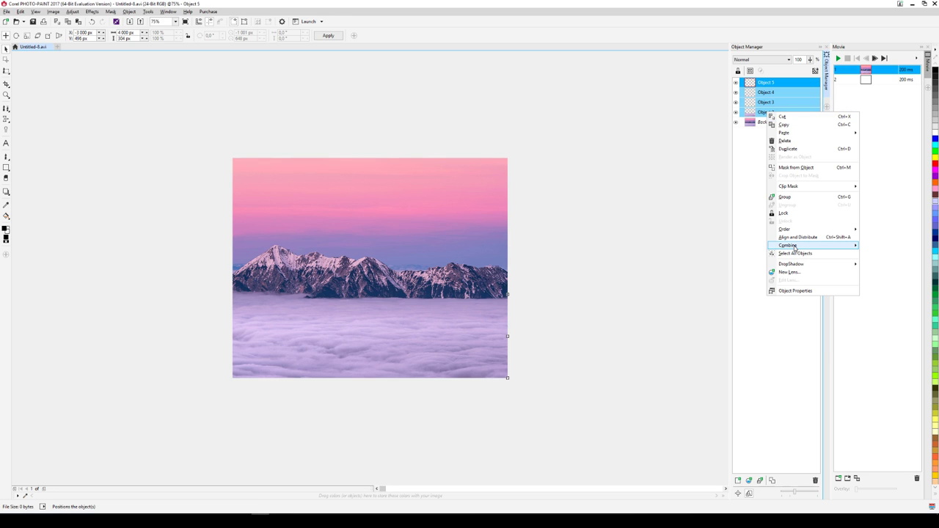
{"action": "mouse_move", "coordinate": [782, 248]}
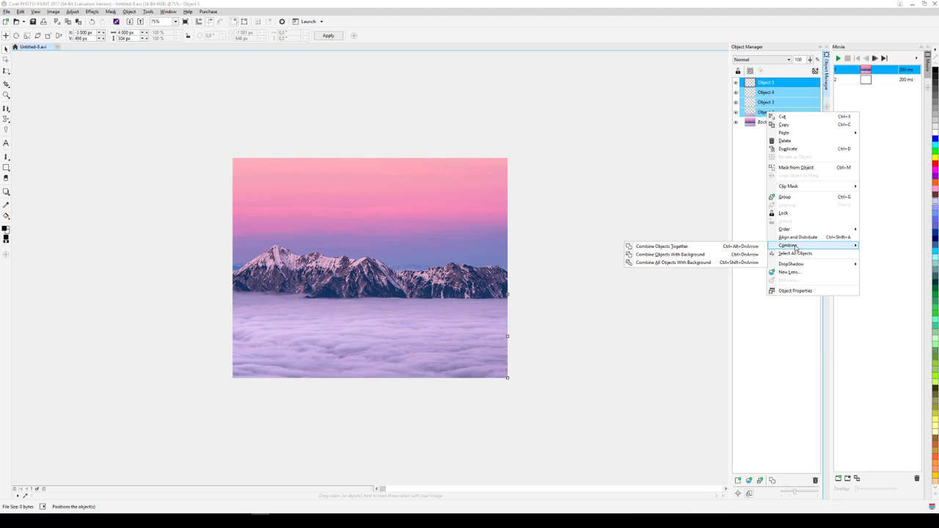
{"action": "left_click", "coordinate": [674, 251]}
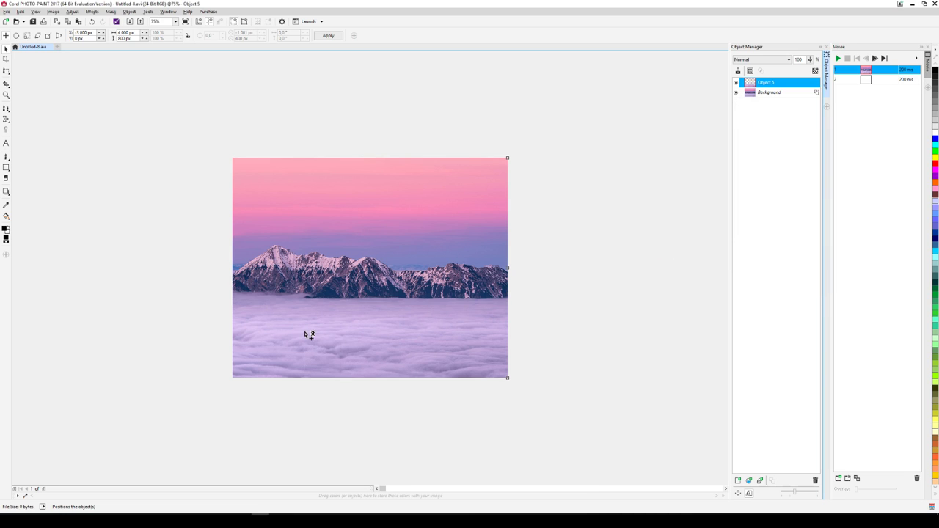
{"action": "left_click", "coordinate": [268, 333]}
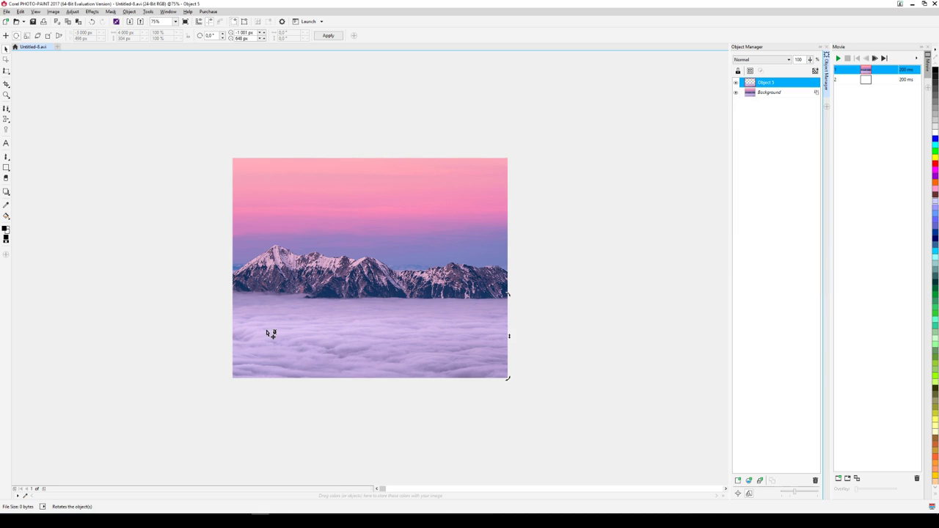
{"action": "left_click_drag", "start_coordinate": [260, 331], "coordinate": [613, 325]}
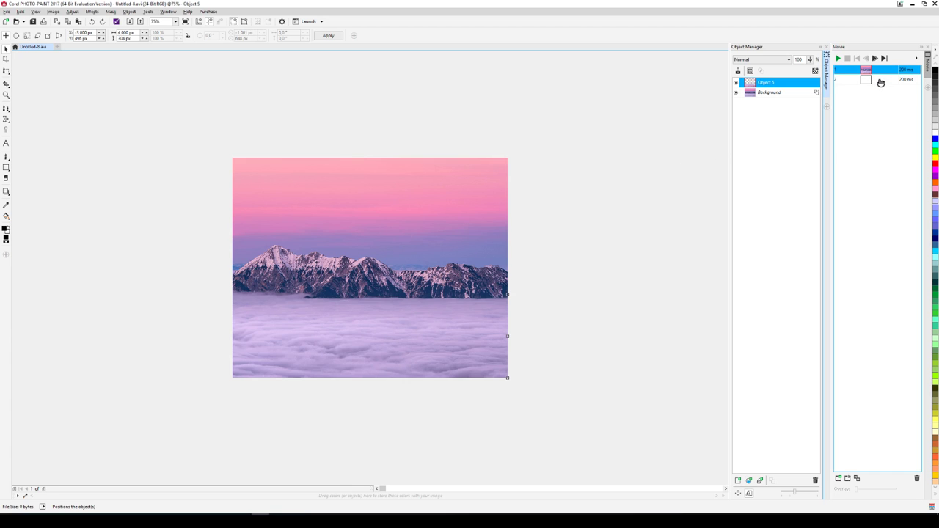
Step: Delete the blank second frame and insert copies of the current frame after frame 1 to make a ten-frame movie
{"action": "left_click", "coordinate": [881, 82]}
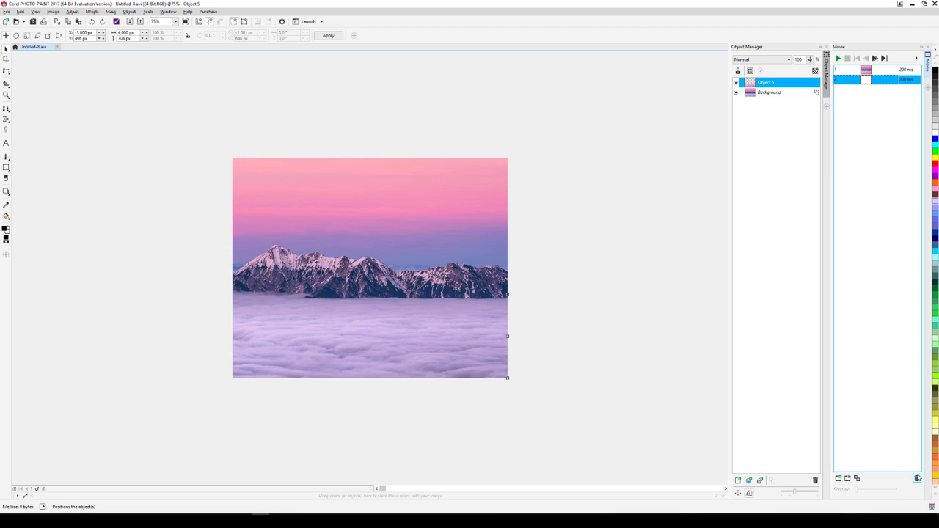
{"action": "left_click", "coordinate": [917, 479]}
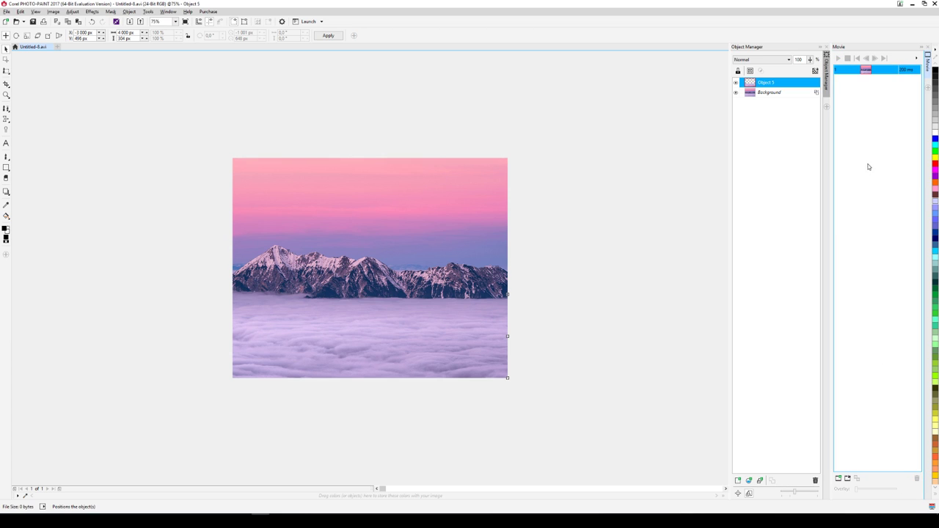
{"action": "left_click", "coordinate": [784, 93]}
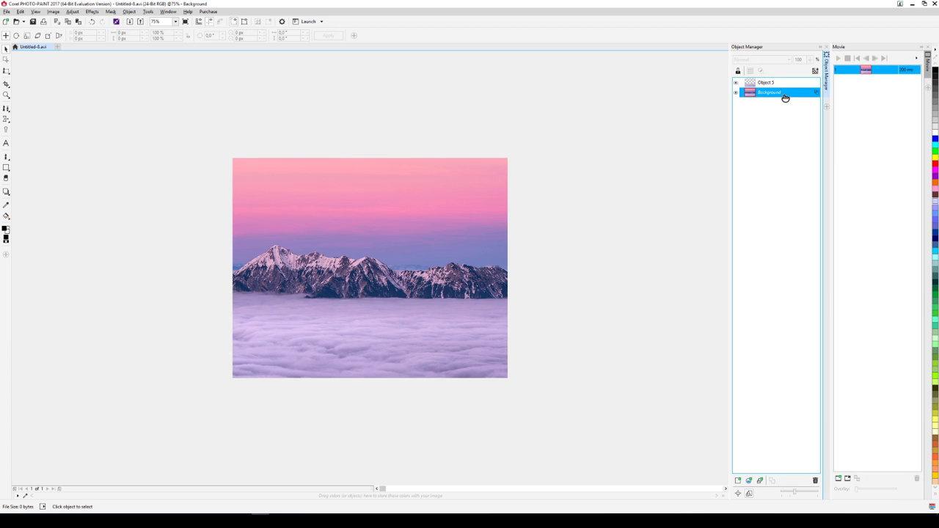
{"action": "left_click", "coordinate": [14, 489]}
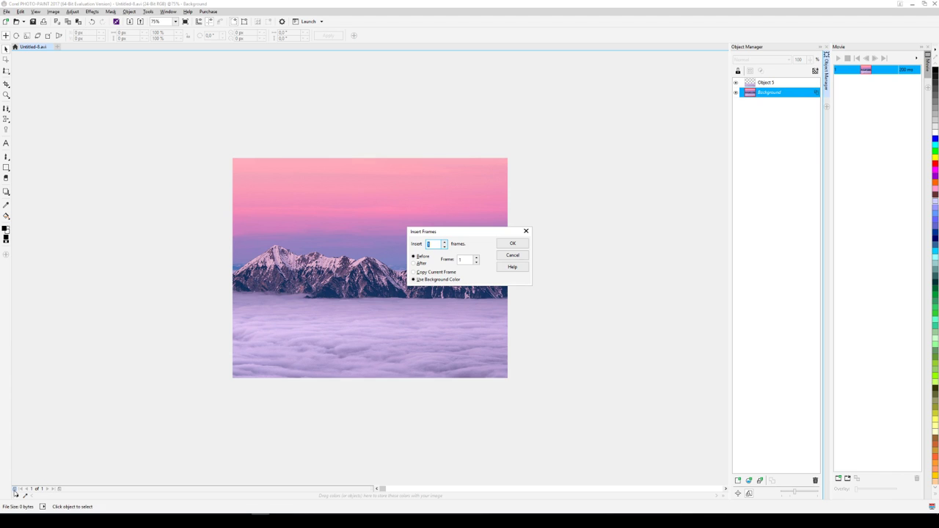
{"action": "left_click", "coordinate": [415, 273]}
{"action": "left_click", "coordinate": [435, 244]}
{"action": "type", "text": "5"}
{"action": "left_click", "coordinate": [414, 264]}
{"action": "left_click", "coordinate": [513, 244]}
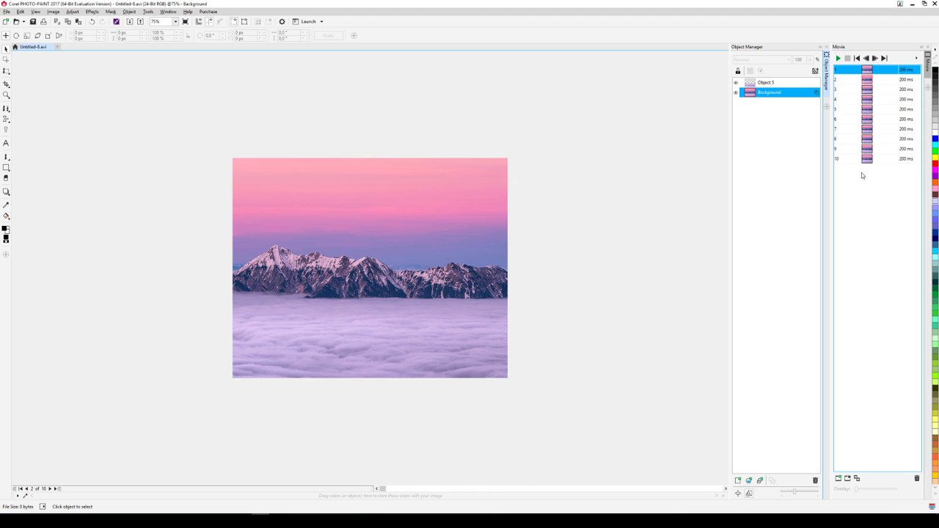
Step: Go to frame 10 and set the X position of Object 5 to 0 px
{"action": "left_click", "coordinate": [50, 489]}
{"action": "left_click", "coordinate": [50, 489]}
{"action": "left_click", "coordinate": [50, 489]}
{"action": "left_click", "coordinate": [50, 489]}
{"action": "left_click", "coordinate": [50, 489]}
{"action": "left_click", "coordinate": [50, 489]}
{"action": "left_click", "coordinate": [50, 489]}
{"action": "left_click", "coordinate": [50, 489]}
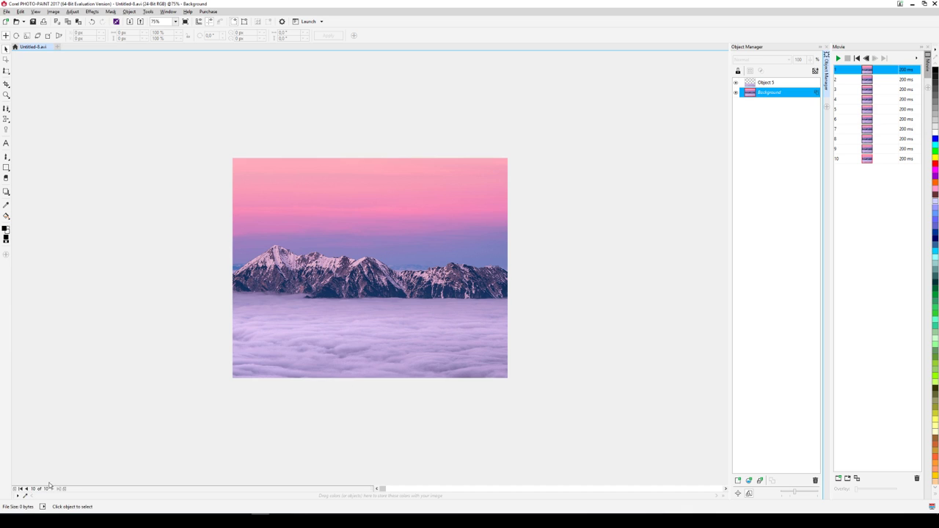
{"action": "left_click", "coordinate": [772, 85]}
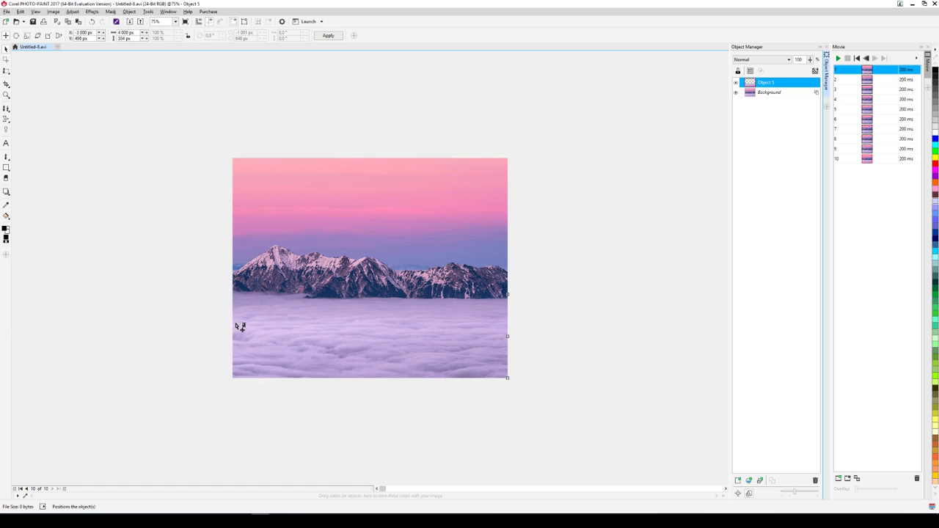
{"action": "double_click", "coordinate": [85, 32]}
{"action": "type", "text": "0"}
{"action": "key", "text": "Return"}
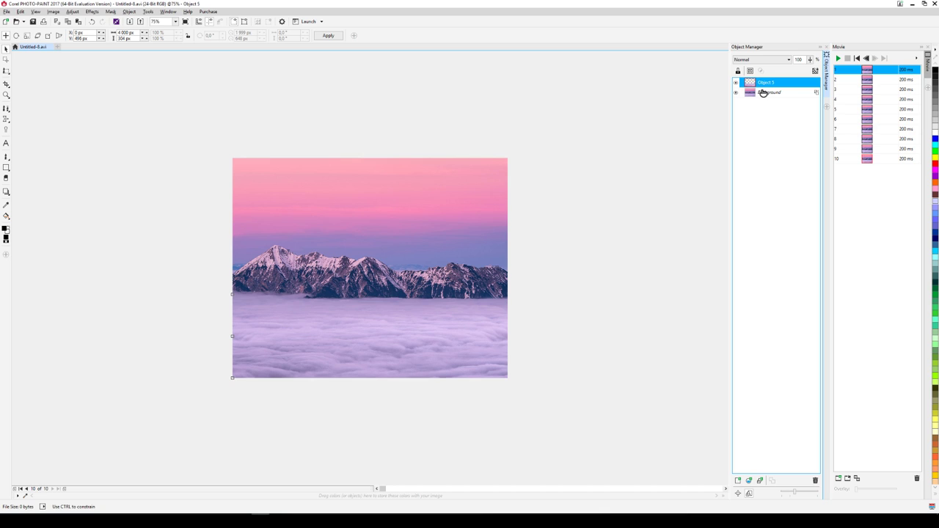
Step: Duplicate the cloud object nine times so that there is one copy for each of the ten frames
{"action": "key", "text": "ctrl+d"}
{"action": "key", "text": "ctrl+d"}
{"action": "key", "text": "ctrl+d"}
{"action": "key", "text": "ctrl+d"}
{"action": "key", "text": "ctrl+d"}
{"action": "key", "text": "ctrl+d"}
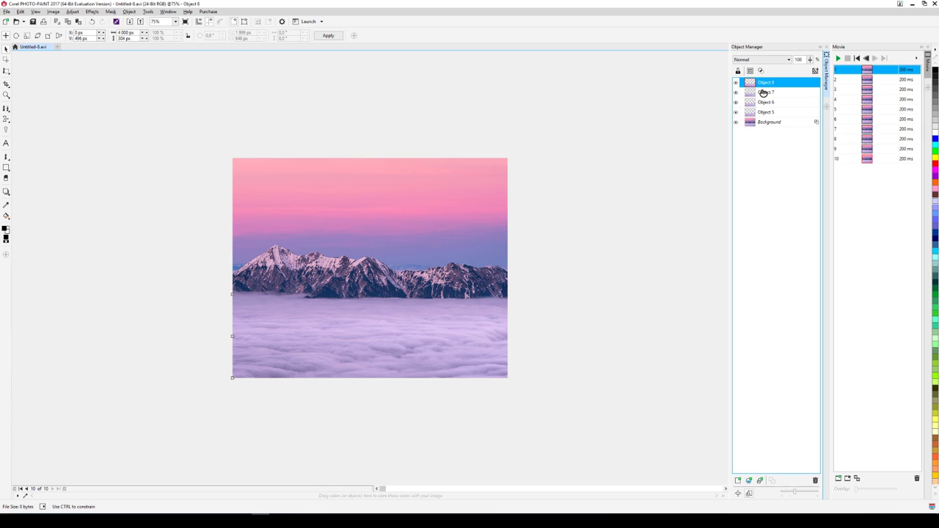
{"action": "key", "text": "ctrl+d"}
{"action": "key", "text": "ctrl+d"}
{"action": "key", "text": "ctrl+d"}
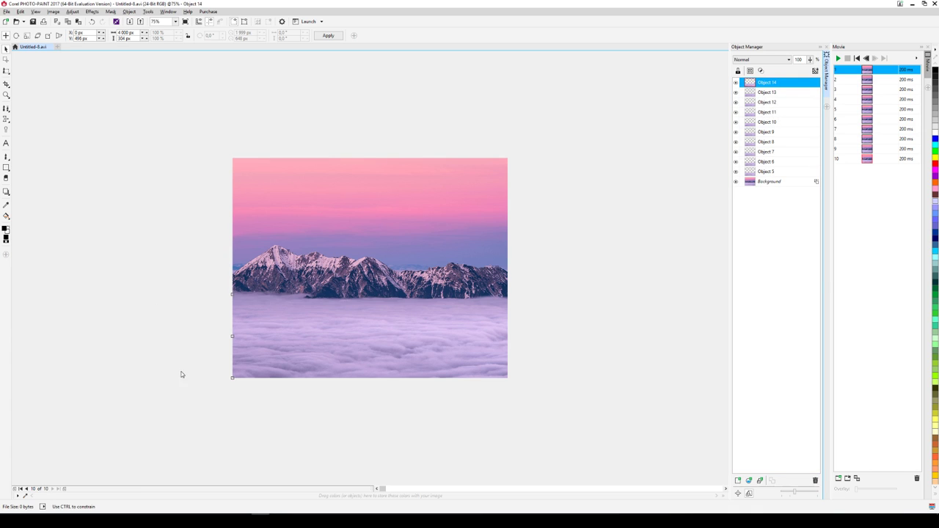
Step: Combine Object 14 with the background of frame 10
{"action": "left_click", "coordinate": [756, 86]}
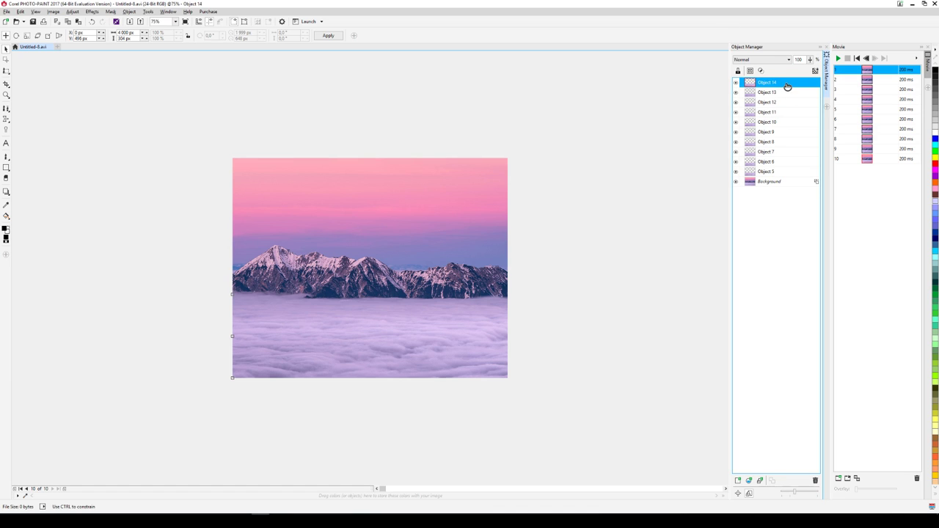
{"action": "left_click", "coordinate": [784, 182]}
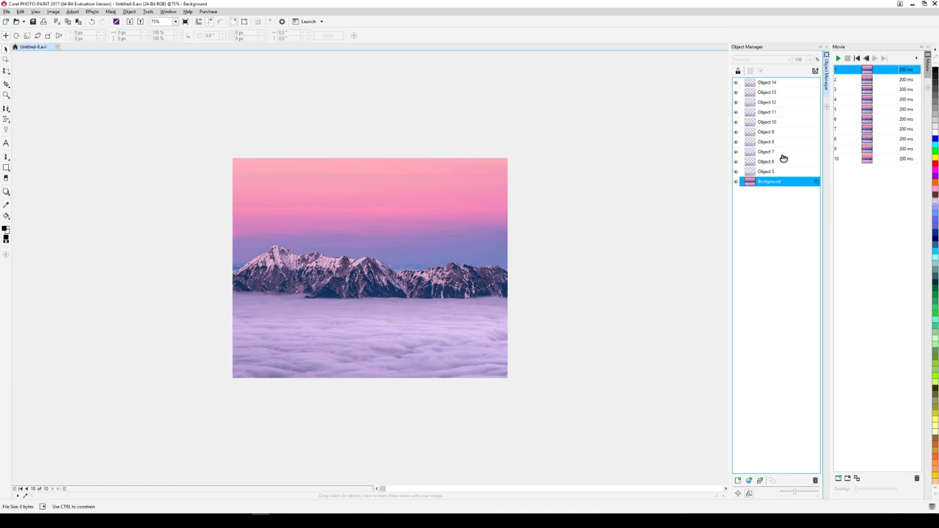
{"action": "mouse_move", "coordinate": [756, 85]}
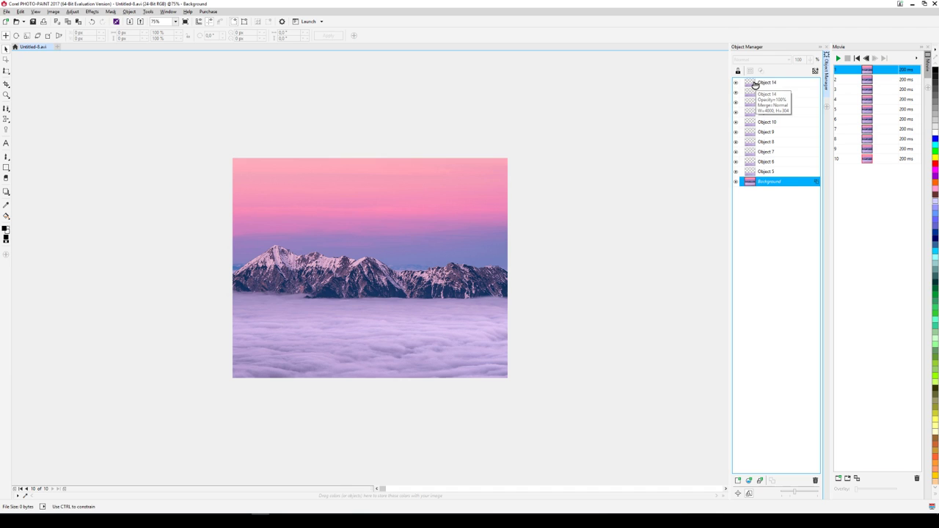
{"action": "left_click", "coordinate": [756, 86]}
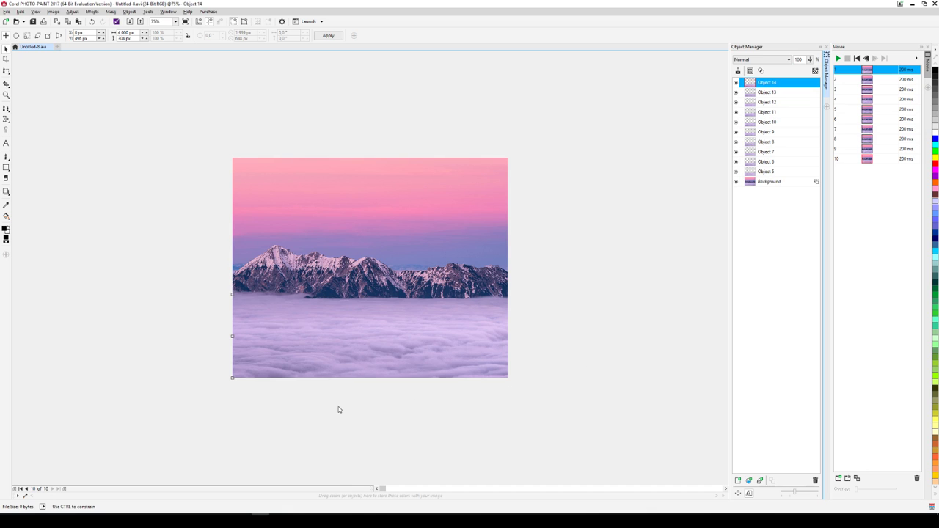
{"action": "right_click", "coordinate": [772, 85]}
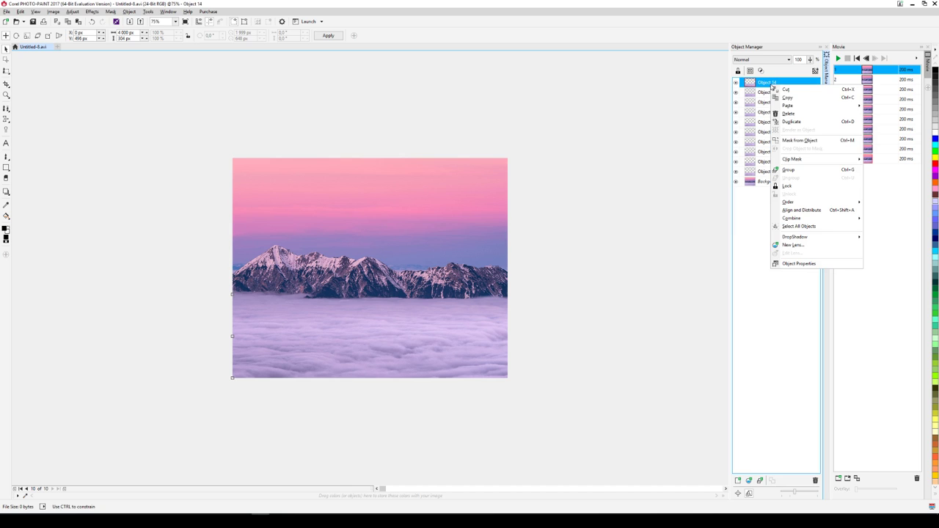
{"action": "mouse_move", "coordinate": [817, 220]}
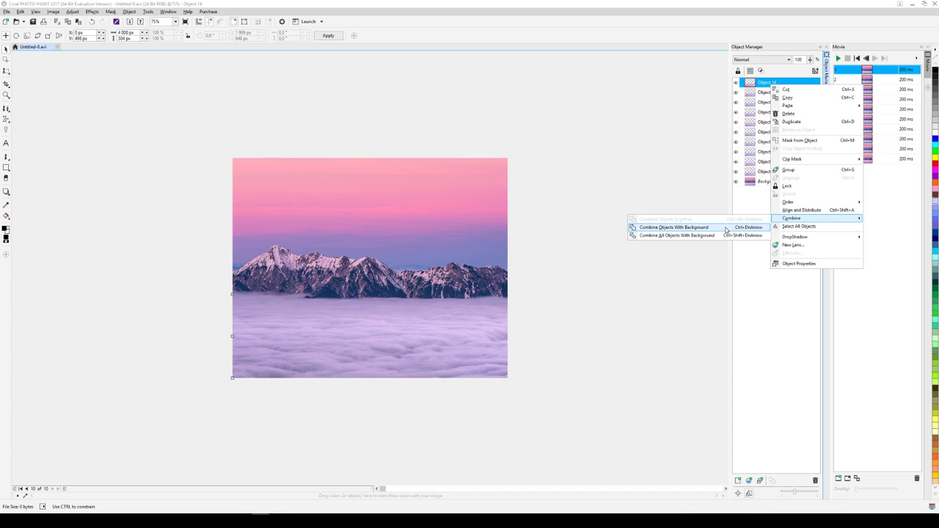
{"action": "left_click", "coordinate": [726, 230]}
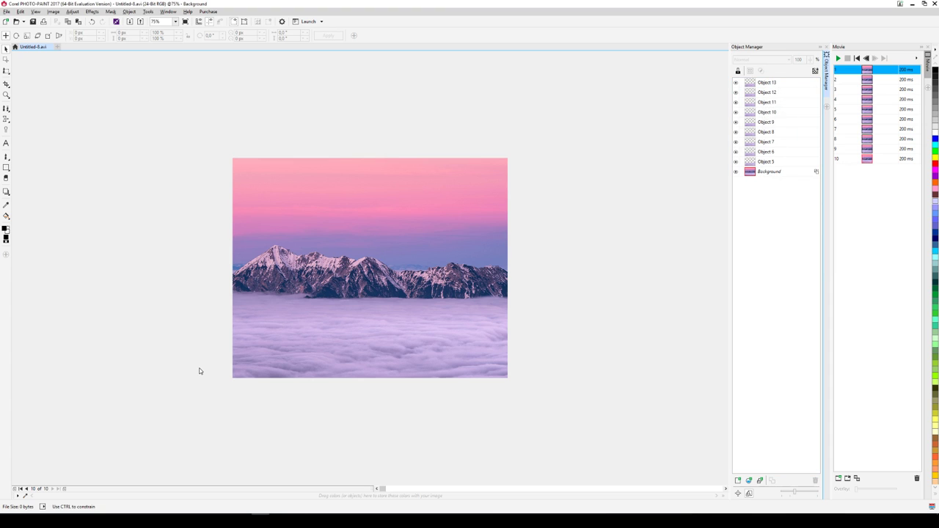
Step: Go to frame 9 and set the X position of Object 13 to -300 px
{"action": "left_click", "coordinate": [27, 489]}
{"action": "left_click", "coordinate": [766, 85]}
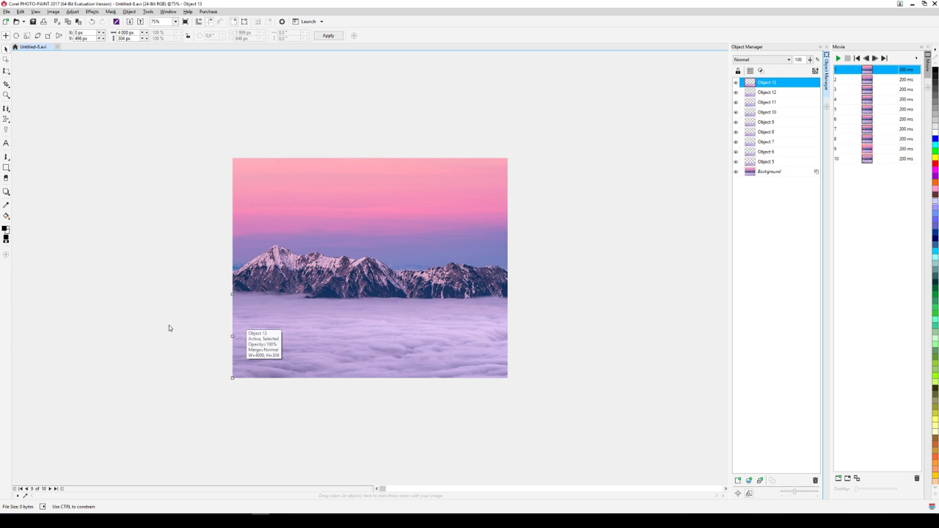
{"action": "left_click", "coordinate": [78, 32]}
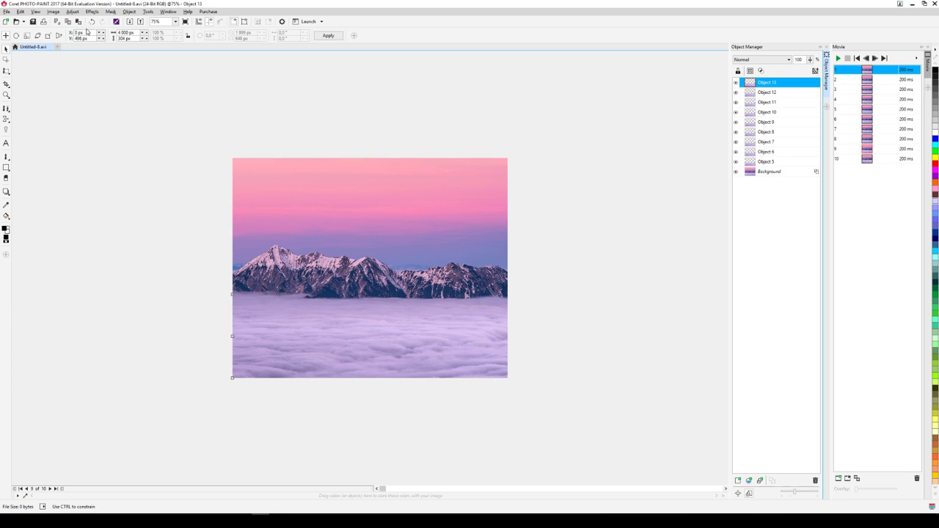
{"action": "key", "text": "BackSpace"}
{"action": "key", "text": "BackSpace"}
{"action": "type", "text": "-300"}
{"action": "left_click", "coordinate": [25, 496]}
{"action": "key", "text": "Return"}
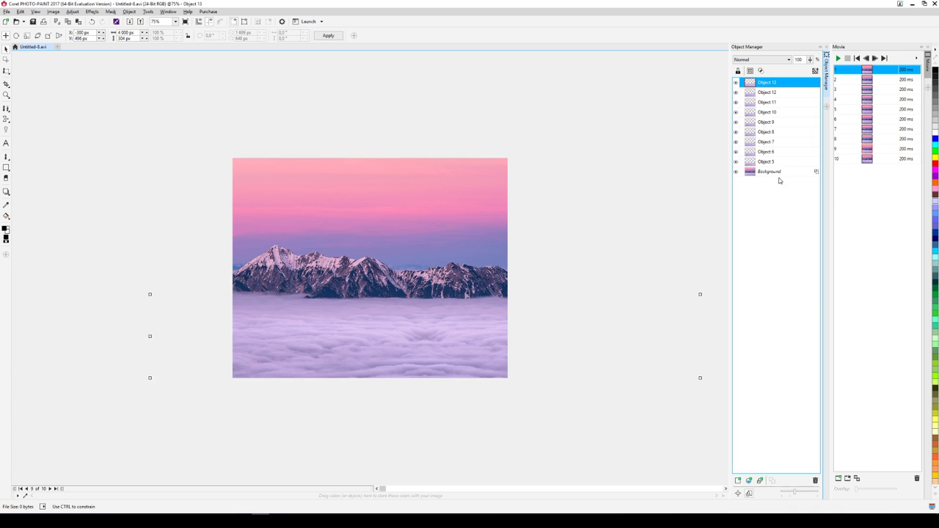
Step: Combine Object 13 with the background of frame 9, leaving the other cloud objects separate
{"action": "right_click", "coordinate": [778, 83]}
{"action": "mouse_move", "coordinate": [800, 216]}
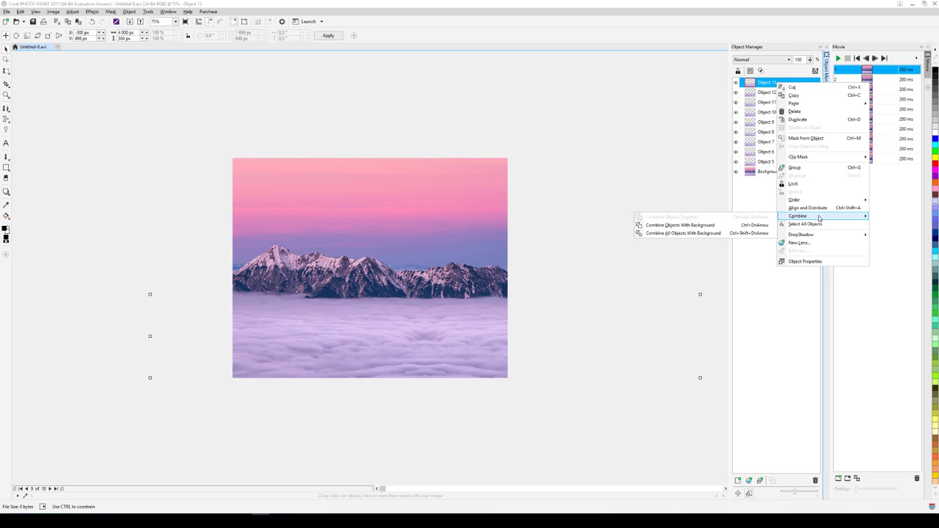
{"action": "left_click", "coordinate": [709, 226]}
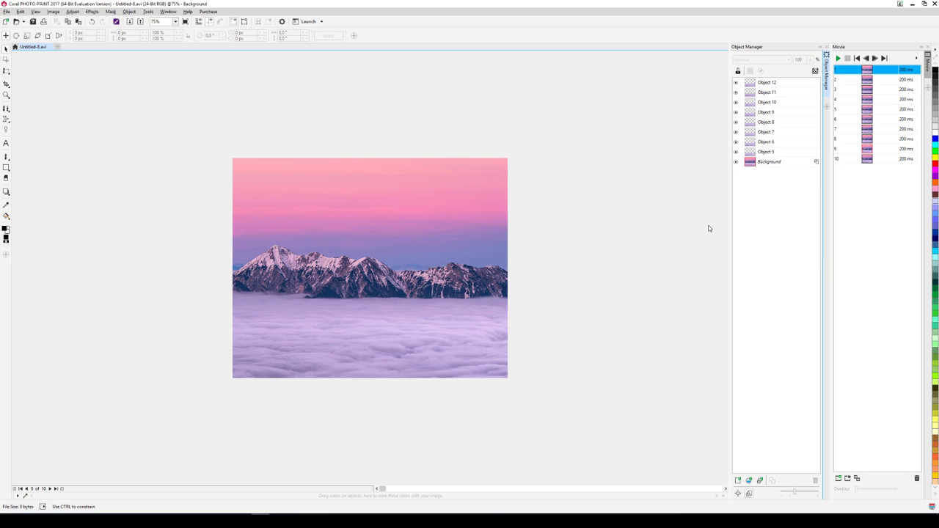
Step: Go to frame 8, set the X position of Object 12 to -600 px and combine it with the background
{"action": "left_click", "coordinate": [25, 489]}
{"action": "left_click", "coordinate": [768, 84]}
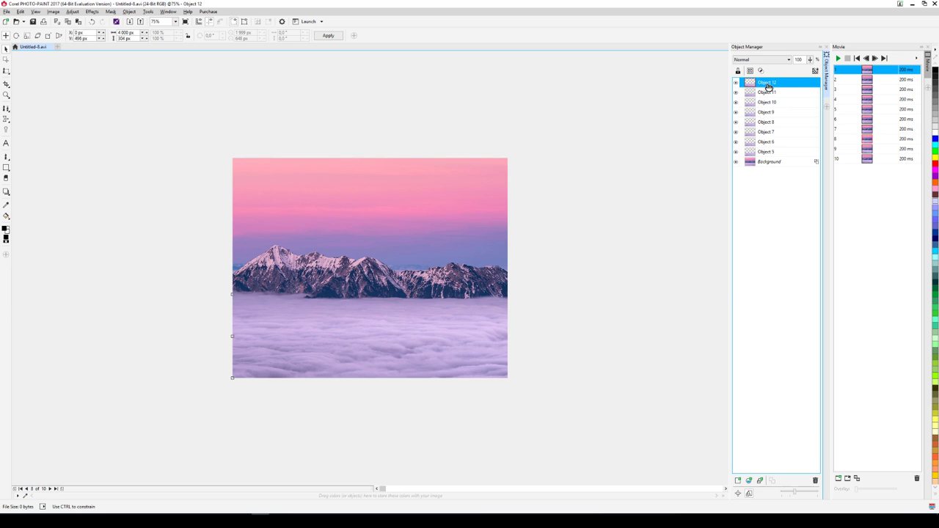
{"action": "double_click", "coordinate": [78, 32]}
{"action": "type", "text": "-300"}
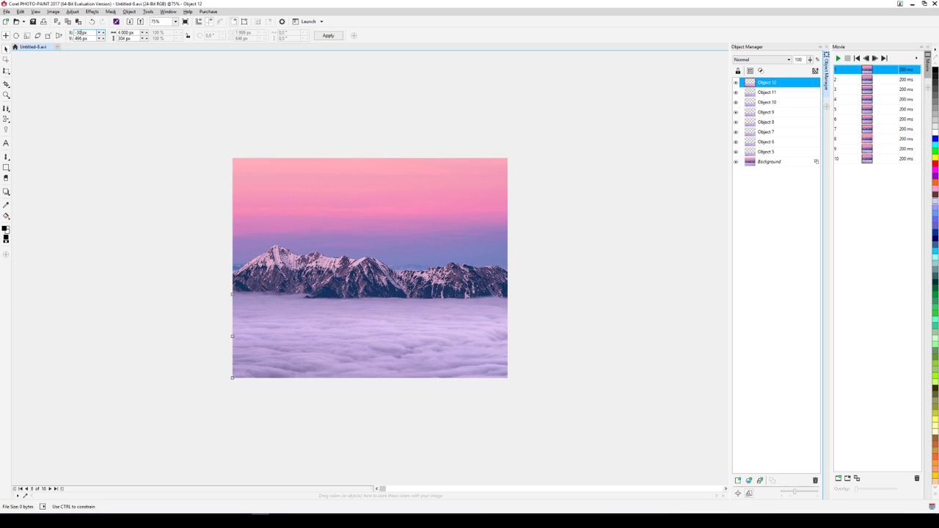
{"action": "double_click", "coordinate": [84, 32]}
{"action": "type", "text": "300"}
{"action": "type", "text": "*2"}
{"action": "key", "text": "Return"}
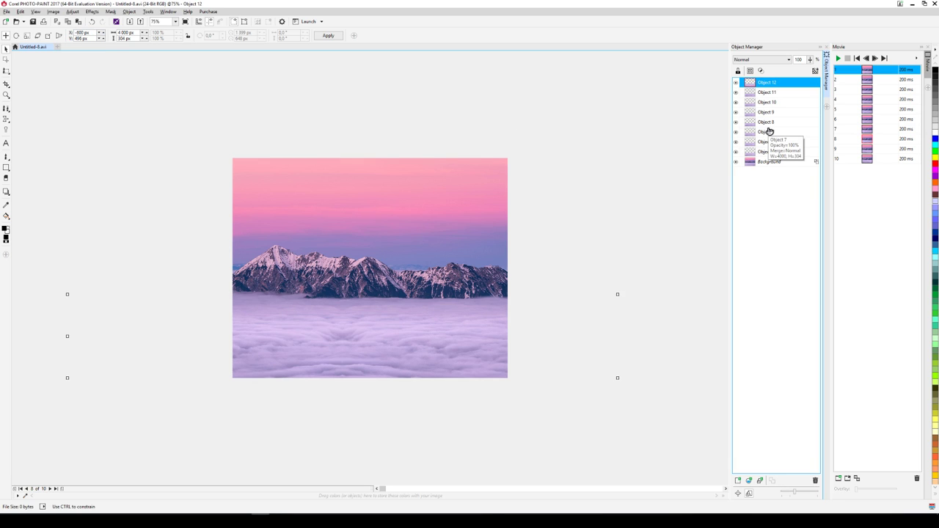
{"action": "key", "text": "Delete"}
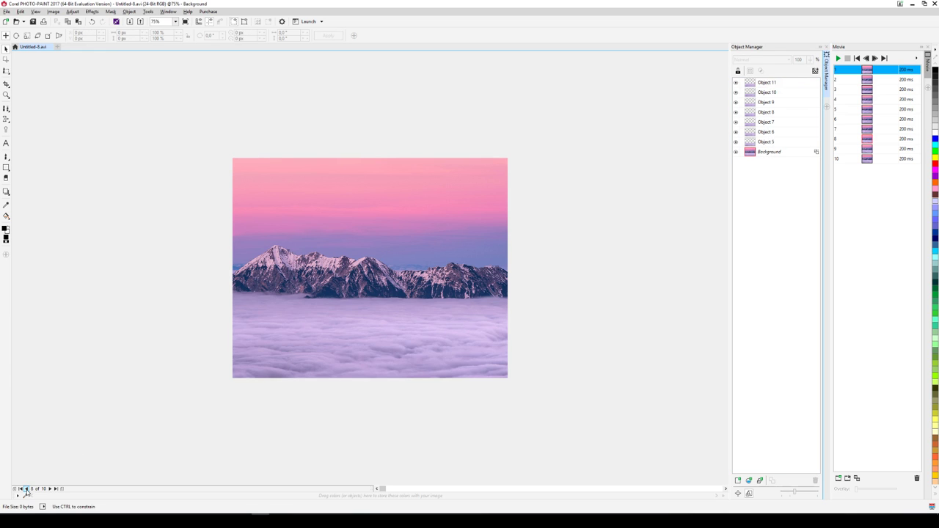
Step: In frame 7, set the X position of Object 11 to -300*3 px and combine it with the background
{"action": "left_click", "coordinate": [768, 82]}
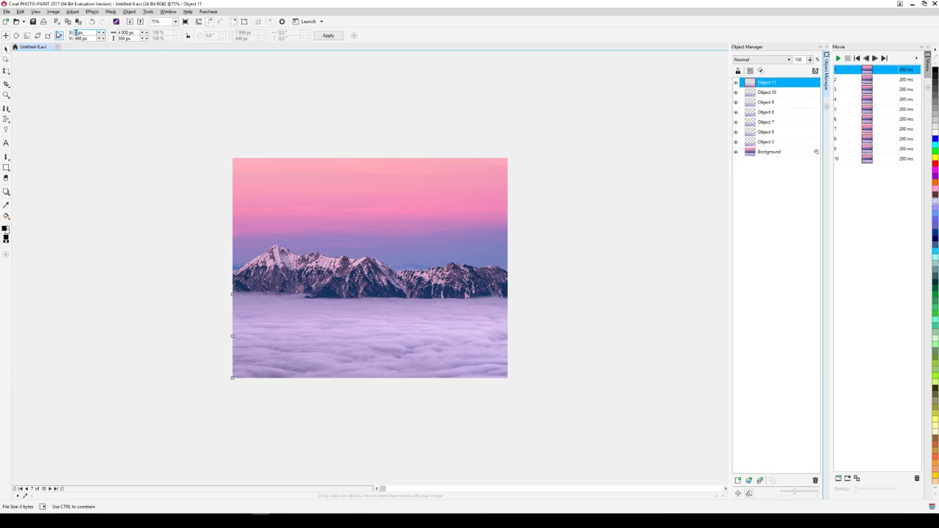
{"action": "type", "text": "-300"}
{"action": "type", "text": "8"}
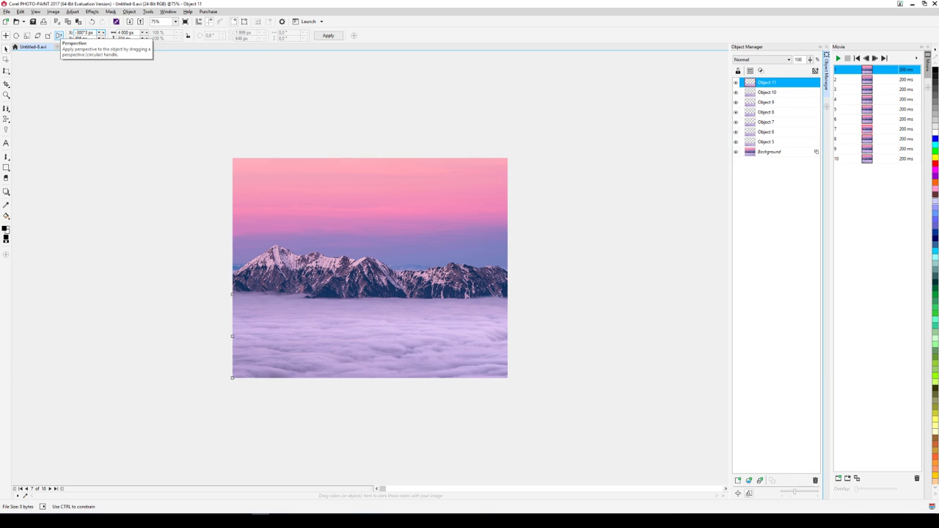
{"action": "key", "text": "Return"}
{"action": "key", "text": "Delete"}
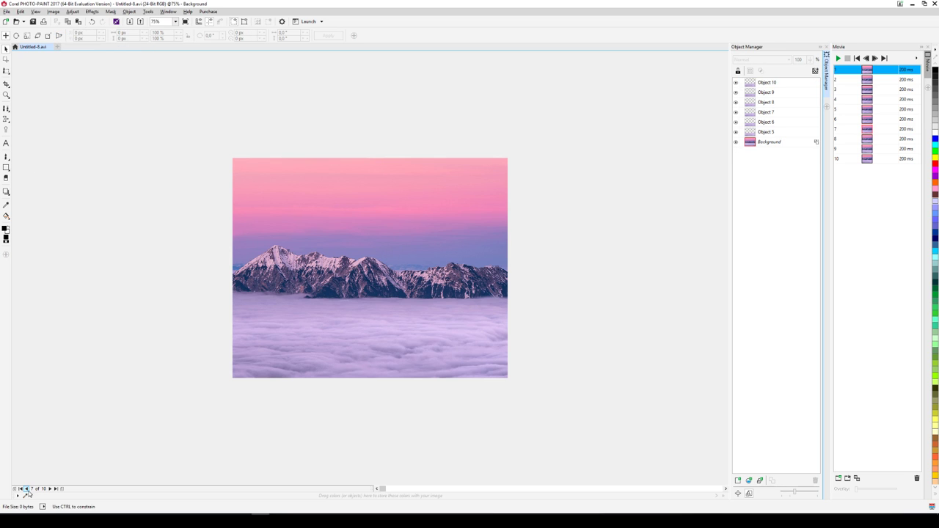
Step: In frame 6, set the X position of Object 10 to -1200 px and combine it with the background
{"action": "left_click", "coordinate": [774, 83]}
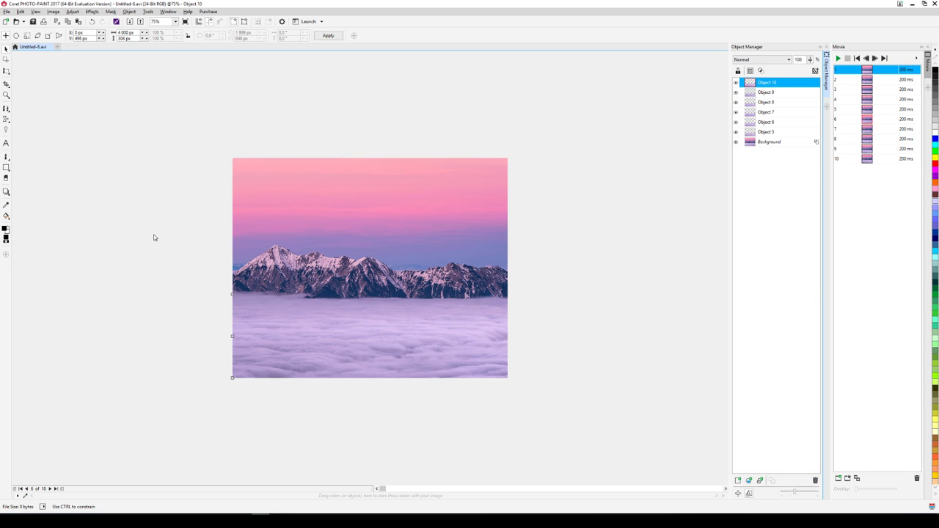
{"action": "double_click", "coordinate": [77, 33]}
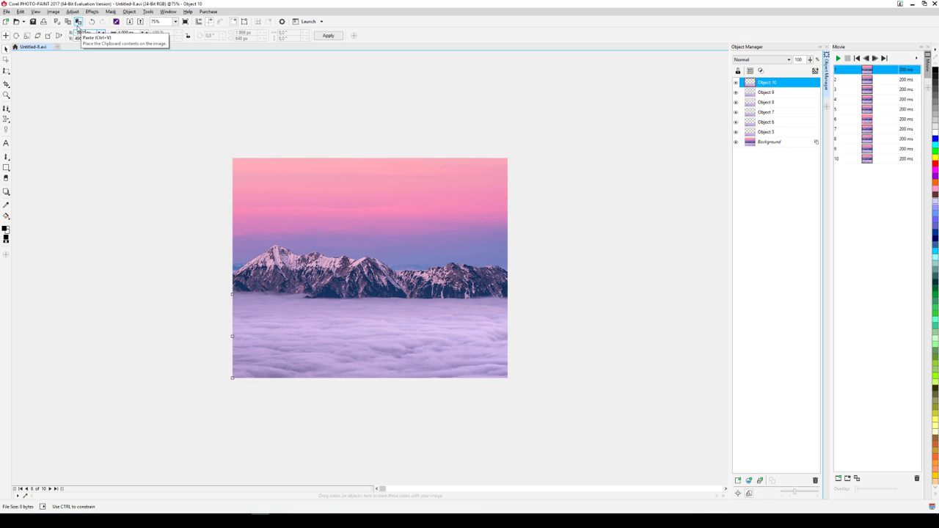
{"action": "left_click", "coordinate": [78, 28]}
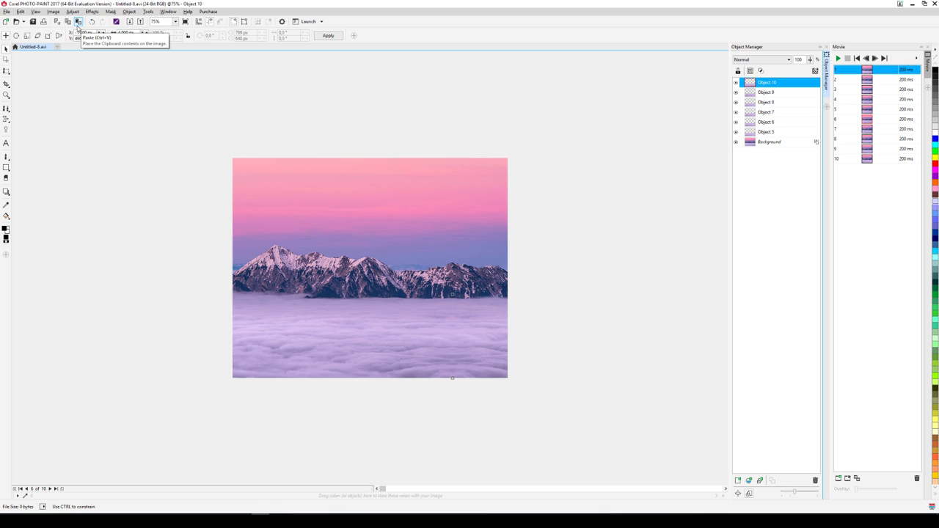
{"action": "key", "text": "ctrl+z"}
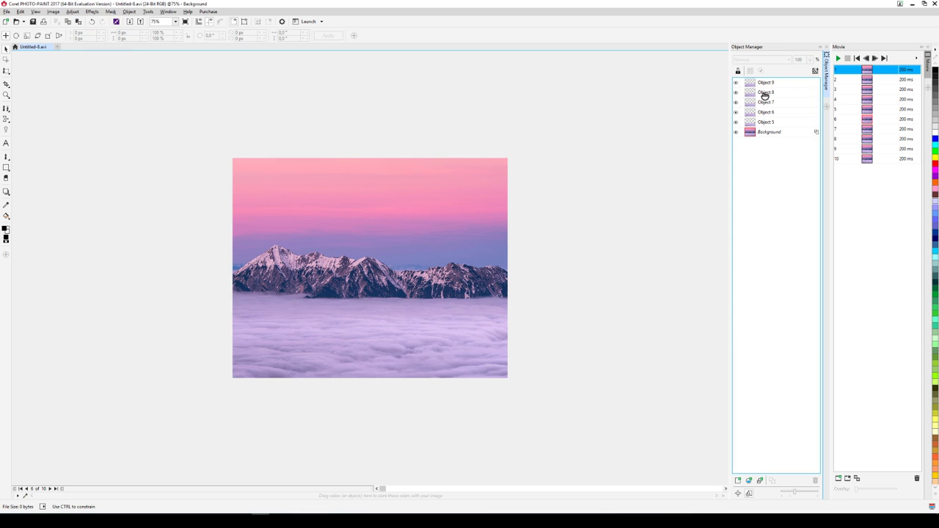
Step: Go to frame 5, set the X position of Object 9 to -1500 px and combine it with the background
{"action": "left_click", "coordinate": [26, 488]}
{"action": "double_click", "coordinate": [79, 34]}
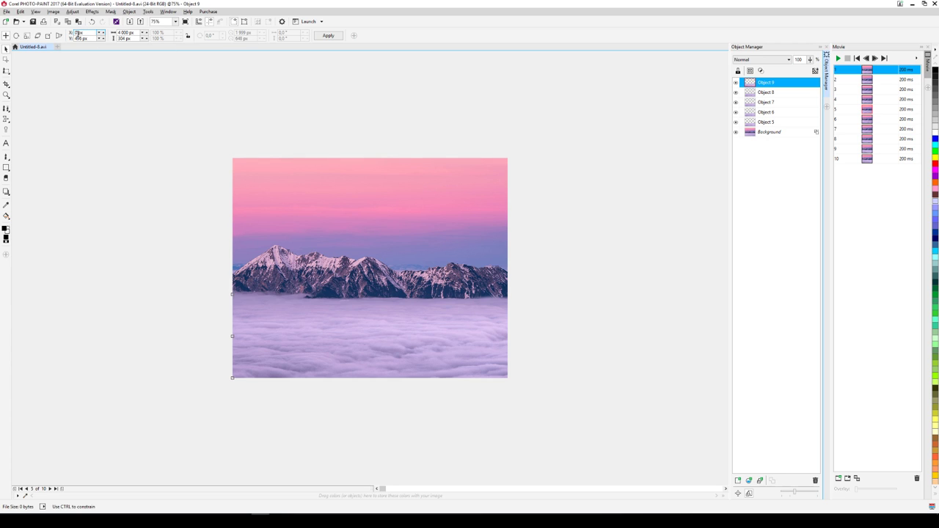
{"action": "type", "text": "-300"}
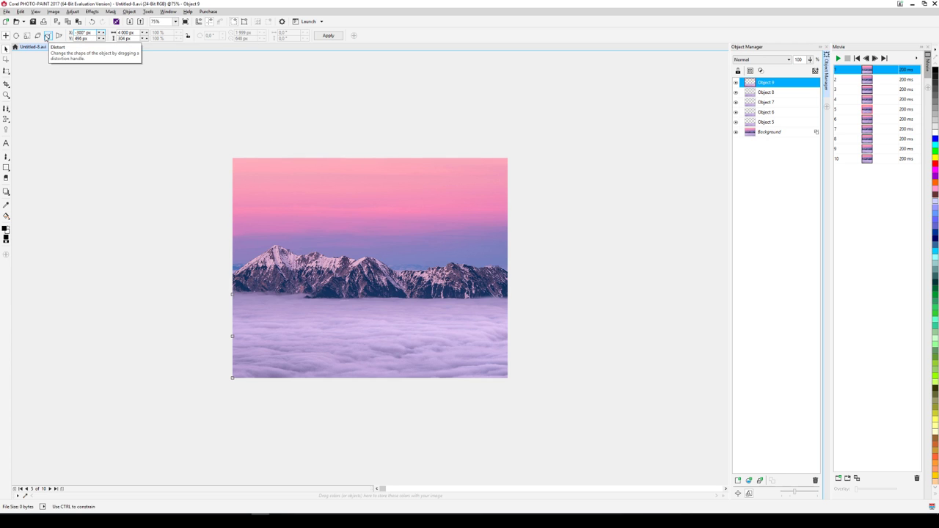
{"action": "key", "text": "Return"}
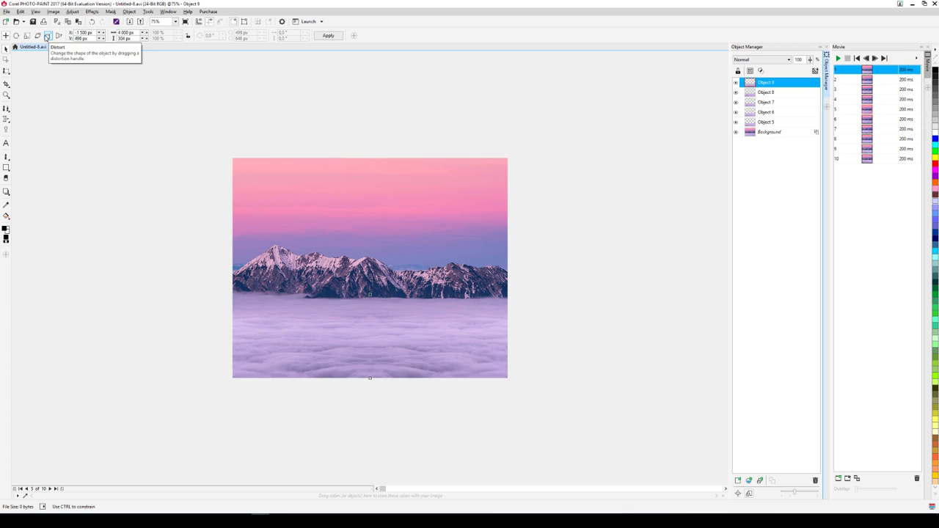
{"action": "key", "text": "Delete"}
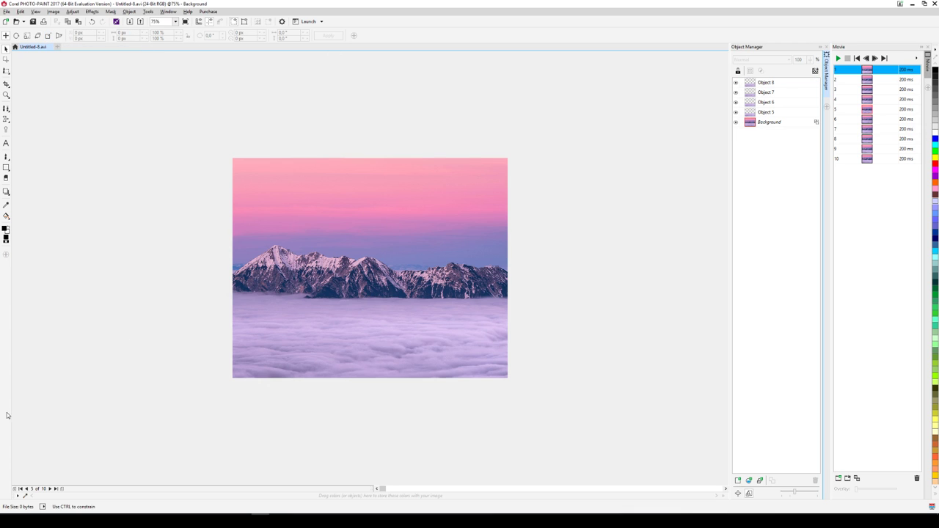
Step: Go to frame 4, set the X position of Object 8 to -1800 px and combine it with the background
{"action": "left_click", "coordinate": [25, 489]}
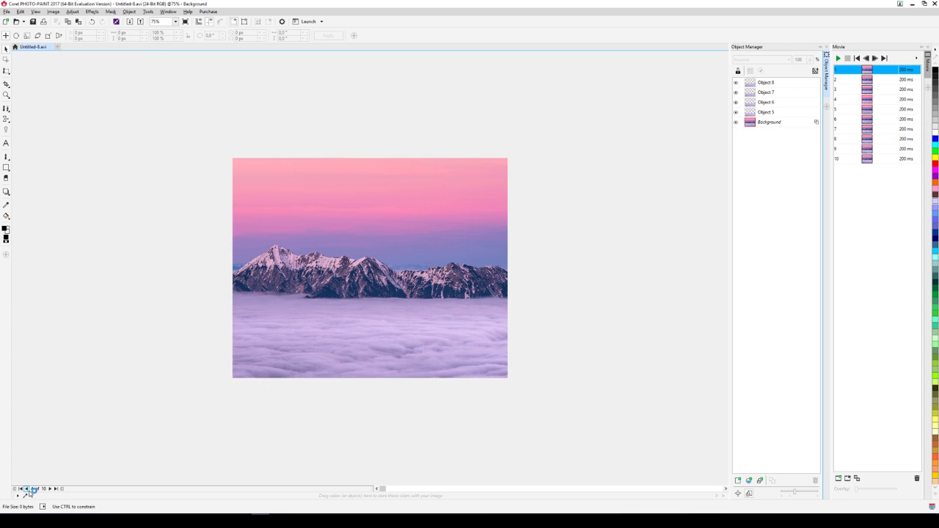
{"action": "left_click", "coordinate": [785, 86]}
{"action": "left_click", "coordinate": [82, 33]}
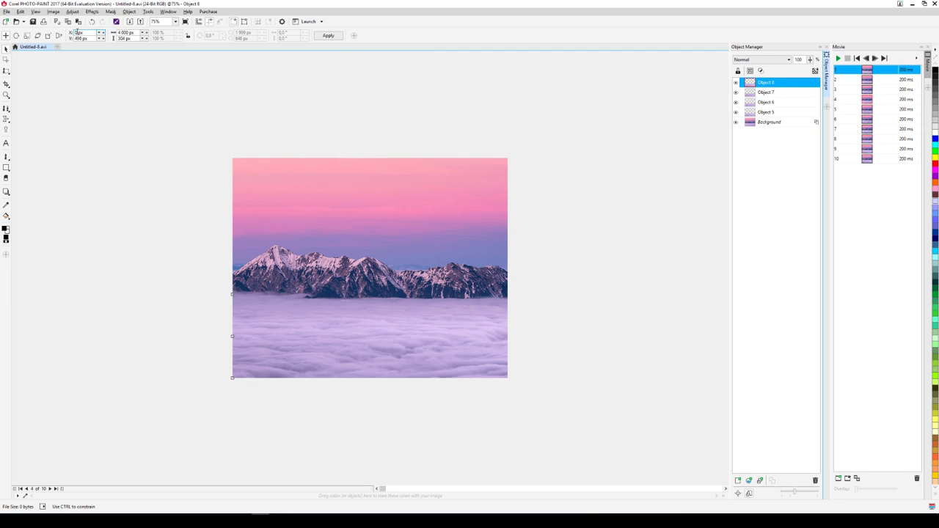
{"action": "type", "text": "-300"}
{"action": "key", "text": "Return"}
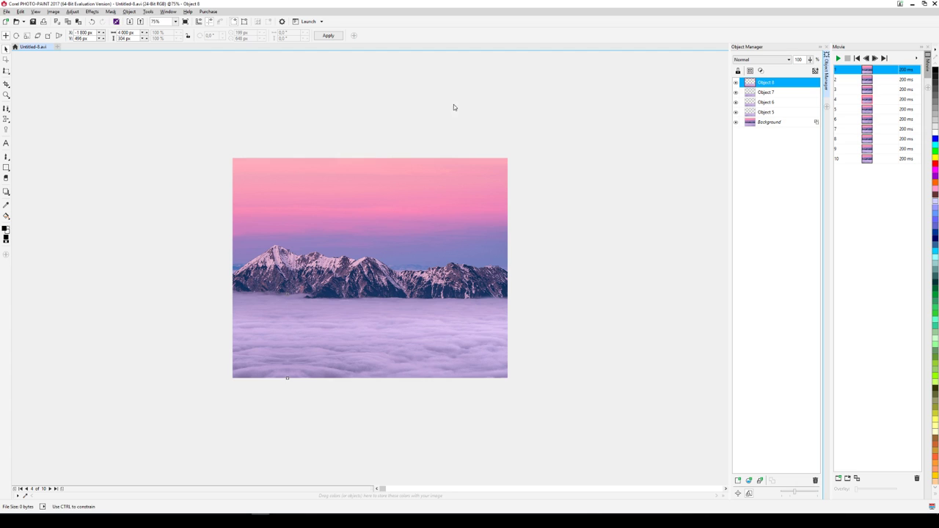
{"action": "key", "text": "Delete"}
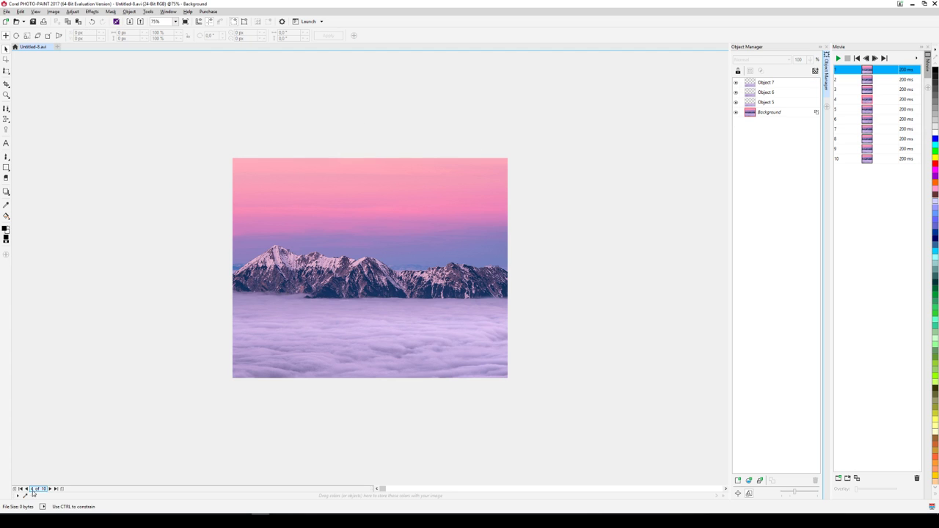
Step: In frame 3, set the X position of Object 7 to -2100 px and combine it with the background
{"action": "left_click", "coordinate": [770, 83]}
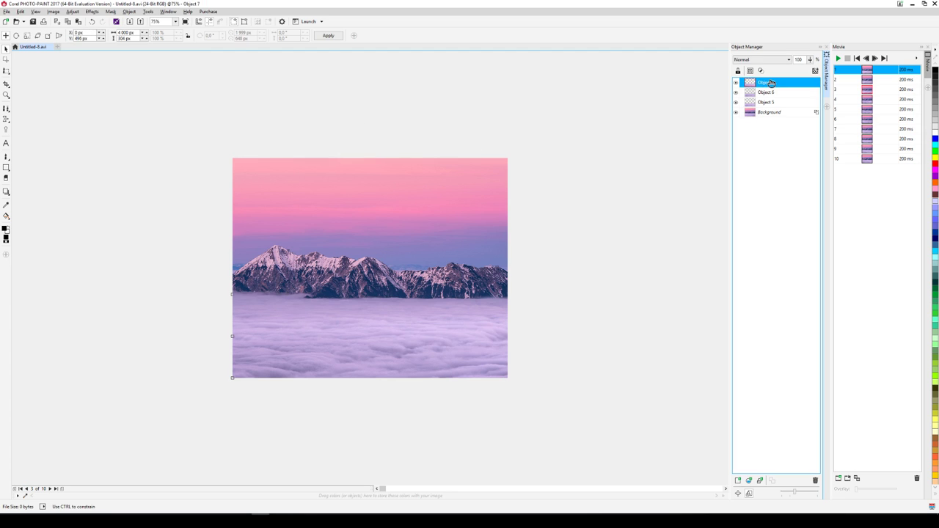
{"action": "double_click", "coordinate": [80, 33]}
{"action": "type", "text": "-300"}
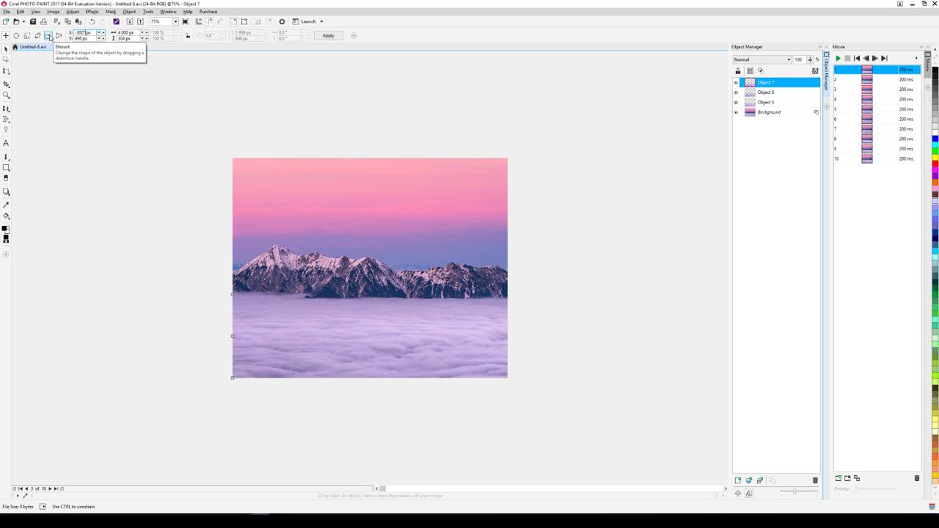
{"action": "key", "text": "Return"}
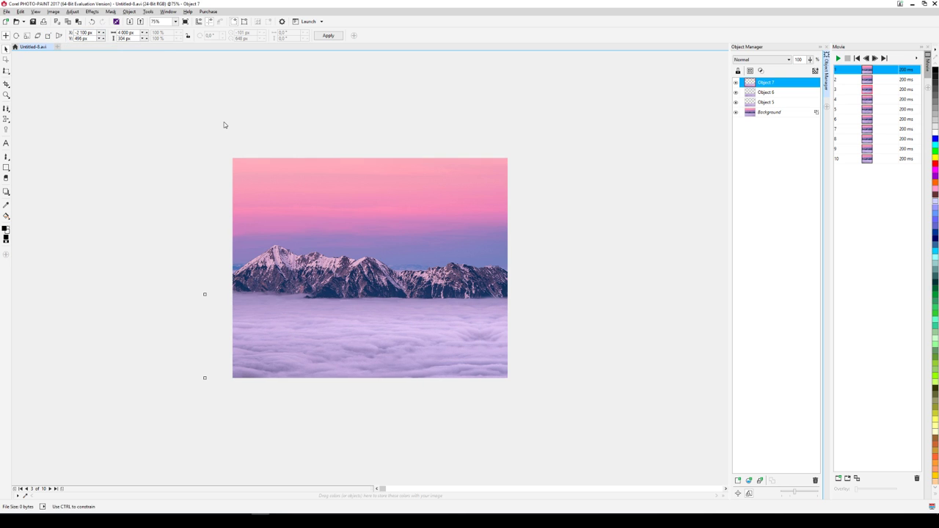
{"action": "key", "text": "Delete"}
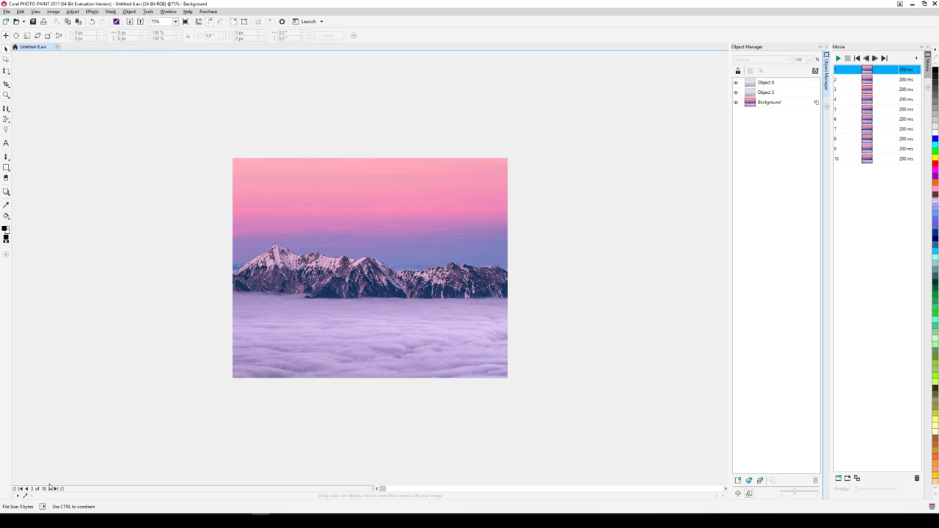
Step: Go to frame 2, set the X position of Object 6 to -2400 px and combine it with the background
{"action": "left_click", "coordinate": [26, 489]}
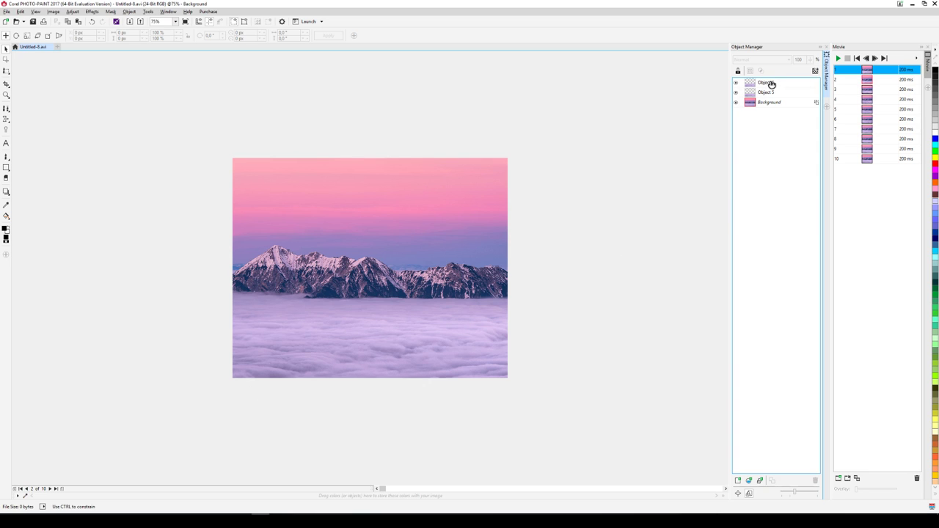
{"action": "left_click", "coordinate": [767, 83]}
{"action": "double_click", "coordinate": [79, 33]}
{"action": "type", "text": "-300"}
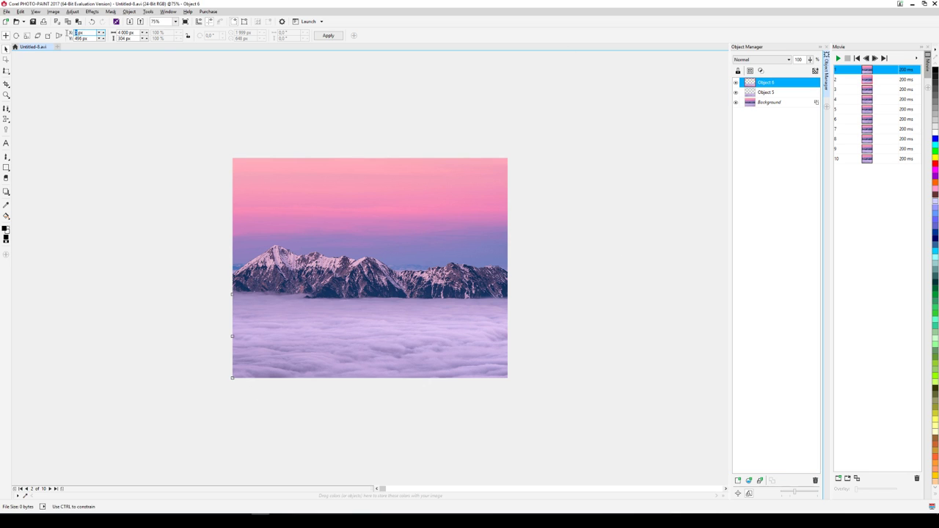
{"action": "type", "text": "*8"}
{"action": "key", "text": "Return"}
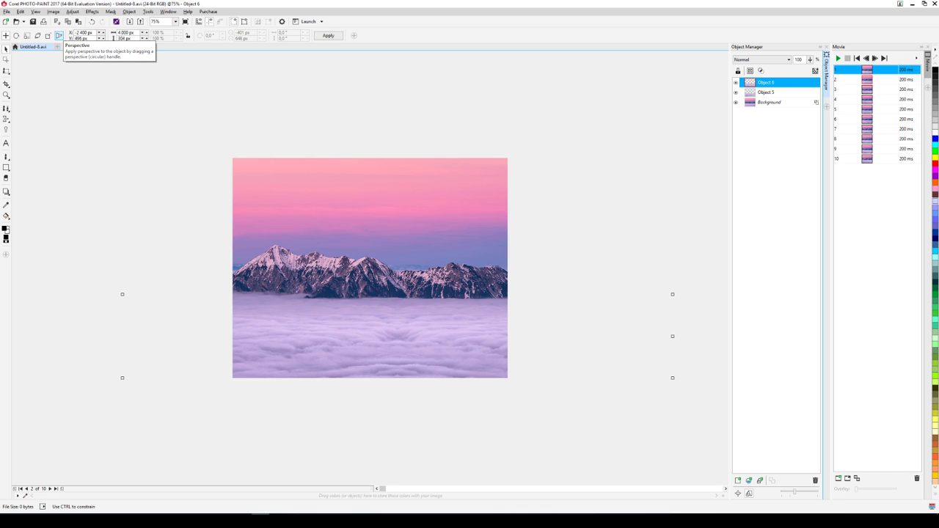
{"action": "key", "text": "Delete"}
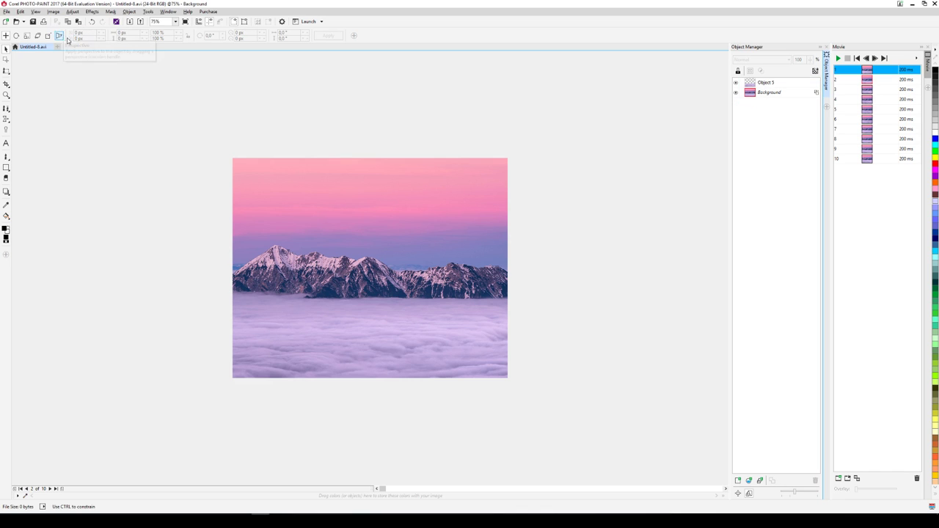
Step: Go to frame 1, set the X position of Object 5 to the next multiple of -300 px and combine it with the background
{"action": "left_click", "coordinate": [26, 489]}
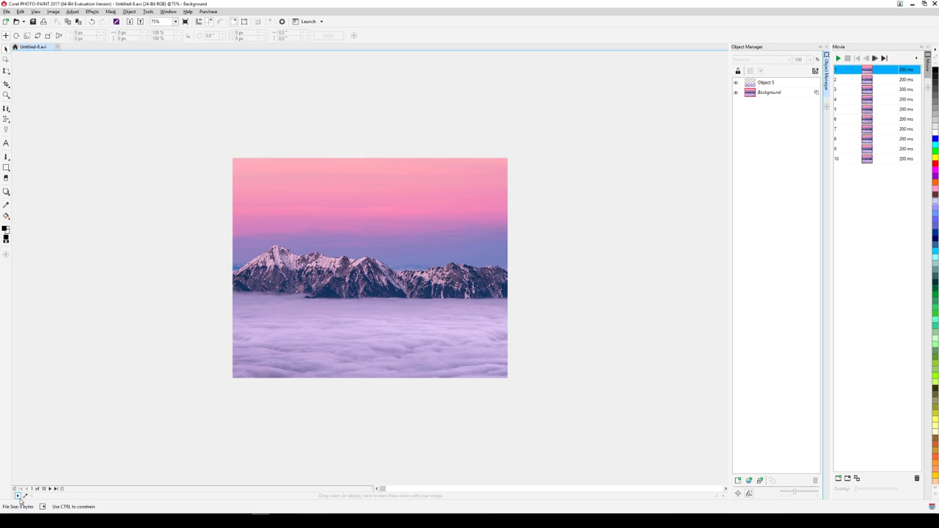
{"action": "left_click", "coordinate": [777, 83]}
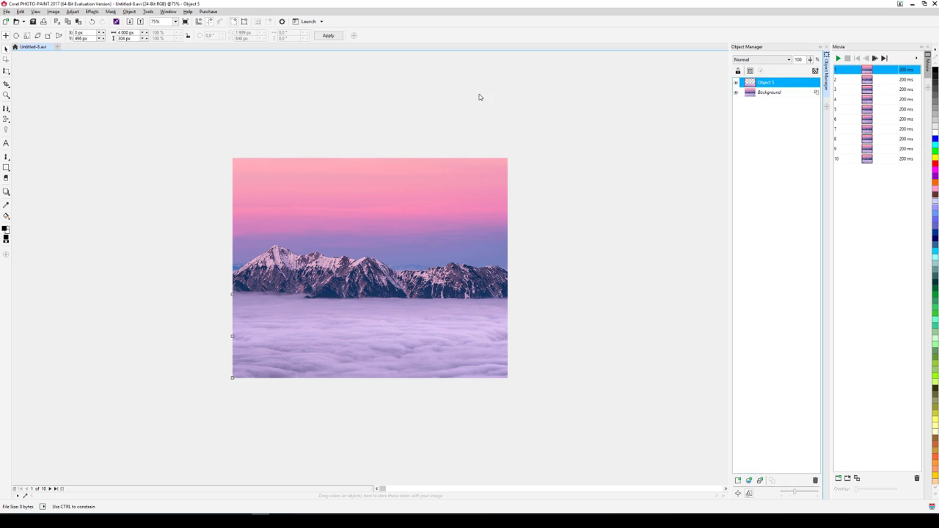
{"action": "double_click", "coordinate": [76, 33]}
{"action": "type", "text": "-300"}
{"action": "key", "text": "Return"}
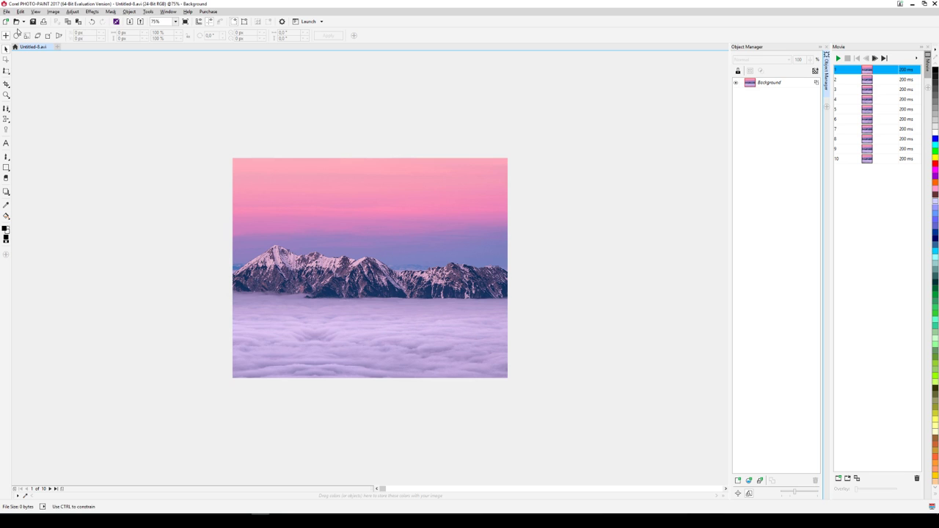
Step: Step through the movie frames up to frame 10 and back to frame 1 to check the cloud position in each
{"action": "left_click", "coordinate": [49, 489]}
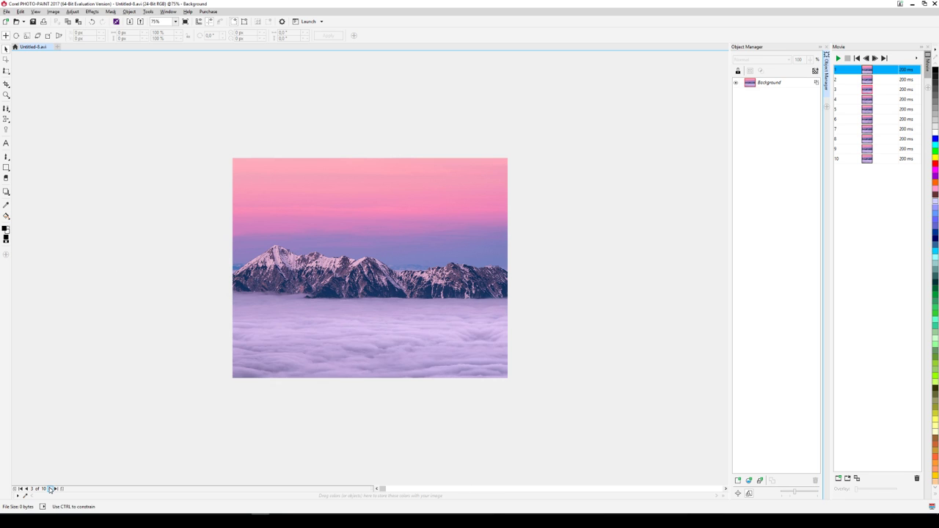
{"action": "left_click", "coordinate": [49, 489]}
{"action": "left_click", "coordinate": [50, 488]}
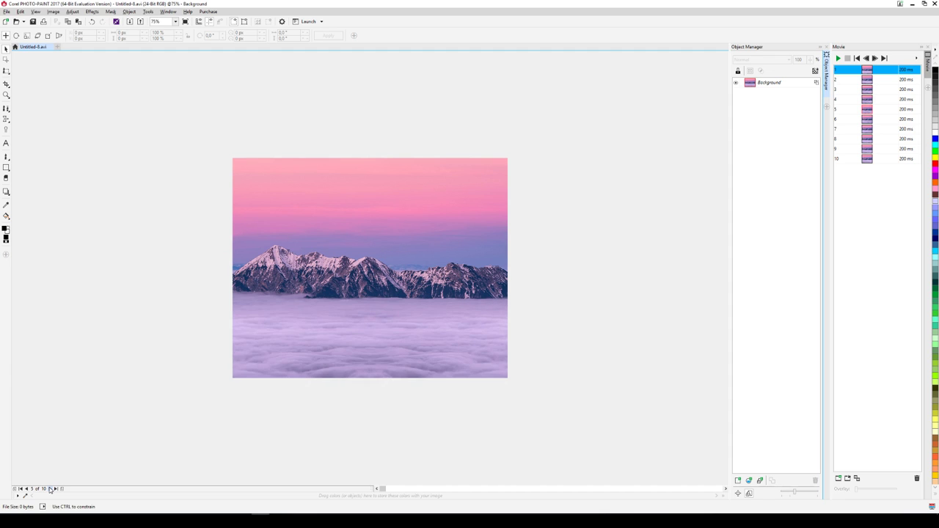
{"action": "left_click", "coordinate": [50, 489]}
{"action": "left_click", "coordinate": [50, 489]}
{"action": "left_click", "coordinate": [50, 489]}
{"action": "left_click", "coordinate": [50, 489]}
{"action": "left_click", "coordinate": [50, 489]}
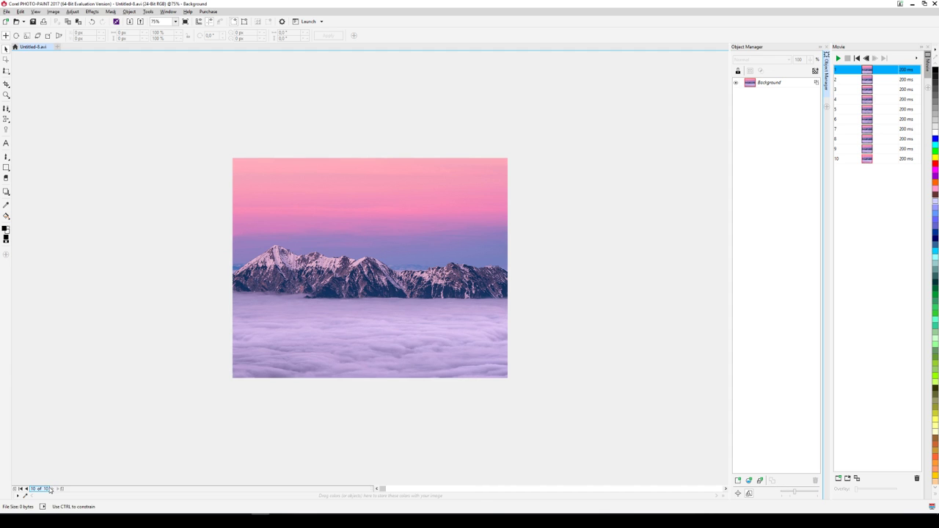
{"action": "left_click", "coordinate": [25, 489]}
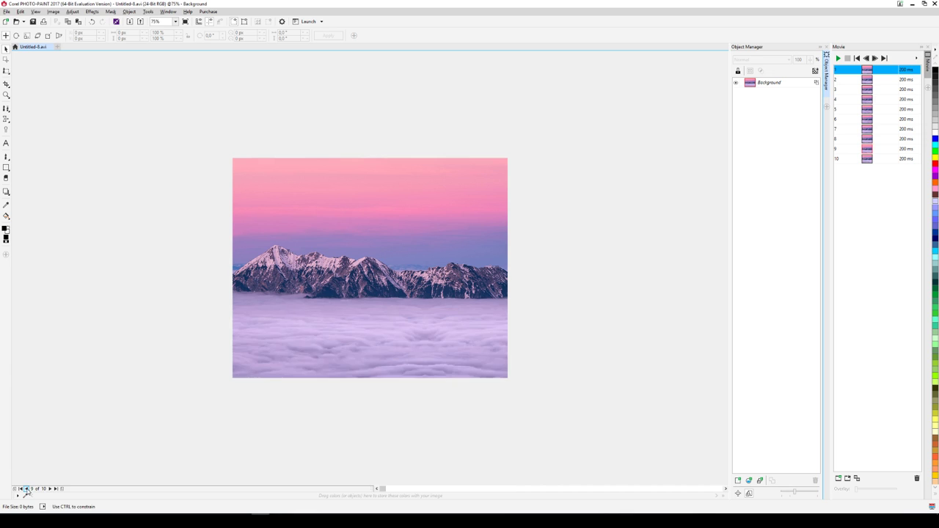
{"action": "left_click", "coordinate": [26, 488]}
{"action": "left_click", "coordinate": [26, 489]}
{"action": "left_click", "coordinate": [26, 489]}
{"action": "left_click", "coordinate": [26, 489]}
{"action": "left_click", "coordinate": [25, 489]}
{"action": "left_click", "coordinate": [26, 489]}
{"action": "left_click", "coordinate": [25, 489]}
{"action": "left_click", "coordinate": [26, 488]}
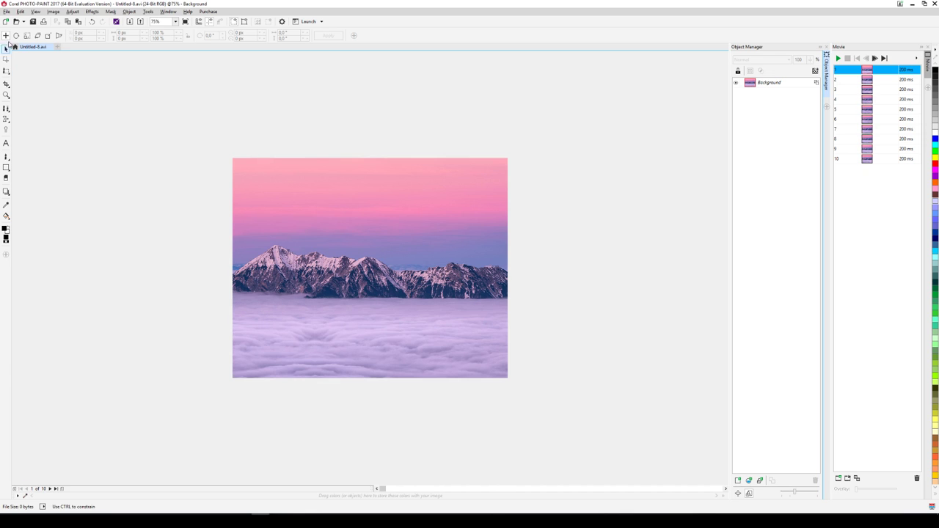
Step: Save the movie in Pictures as a GIF animation named pilvi, accepting the optimized 256-color palette with ordered dithering
{"action": "left_click", "coordinate": [7, 12]}
{"action": "left_click", "coordinate": [21, 12]}
{"action": "left_click", "coordinate": [7, 12]}
{"action": "left_click", "coordinate": [21, 82]}
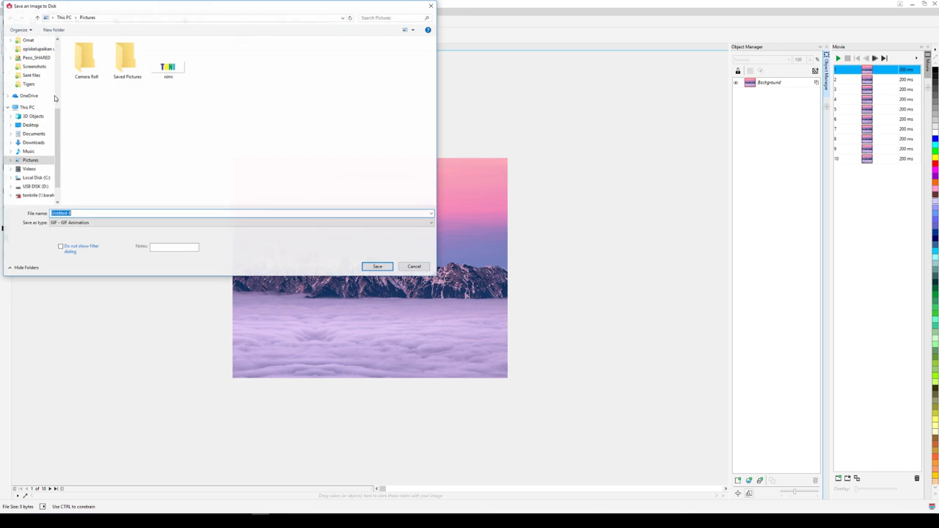
{"action": "type", "text": "pilvi"}
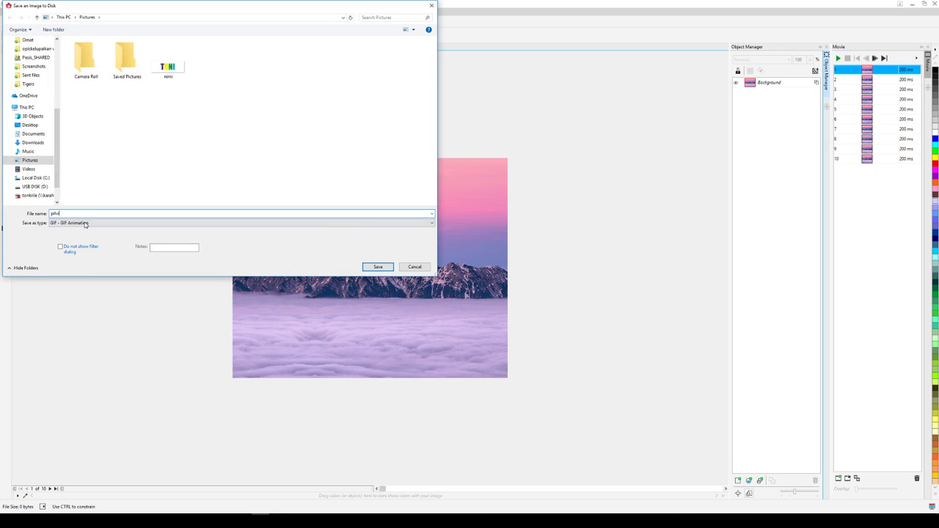
{"action": "left_click", "coordinate": [376, 268]}
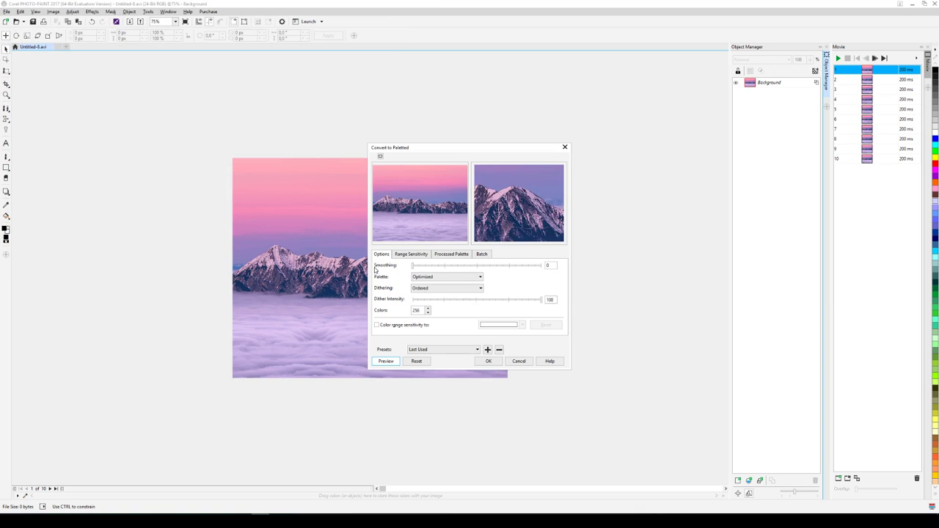
{"action": "left_click", "coordinate": [490, 361]}
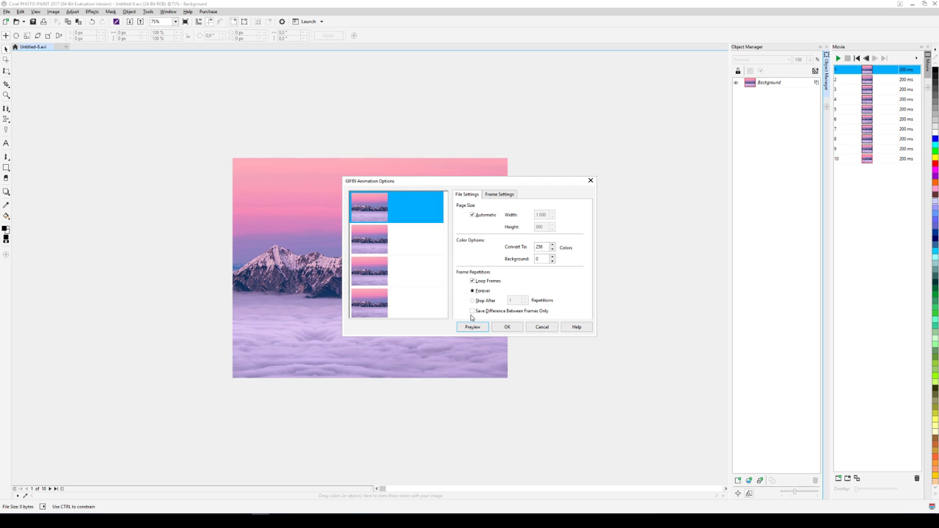
Step: Preview the ten-frame animation and complete the GIF export with the frames looping forever
{"action": "left_click", "coordinate": [481, 328]}
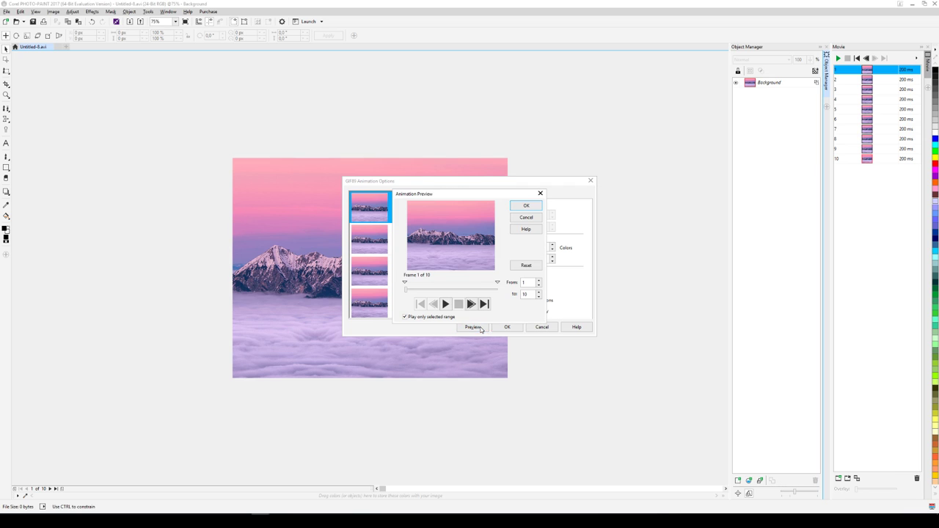
{"action": "left_click", "coordinate": [446, 304]}
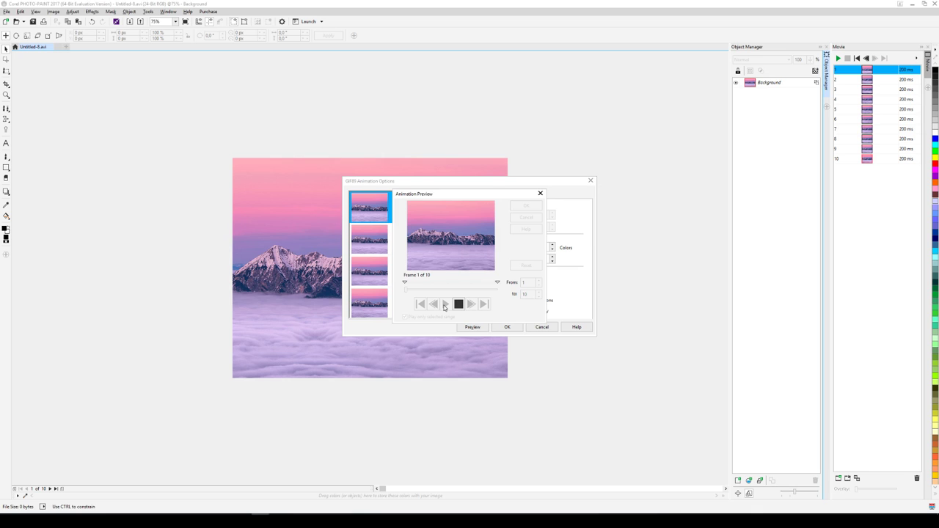
{"action": "left_click", "coordinate": [458, 305]}
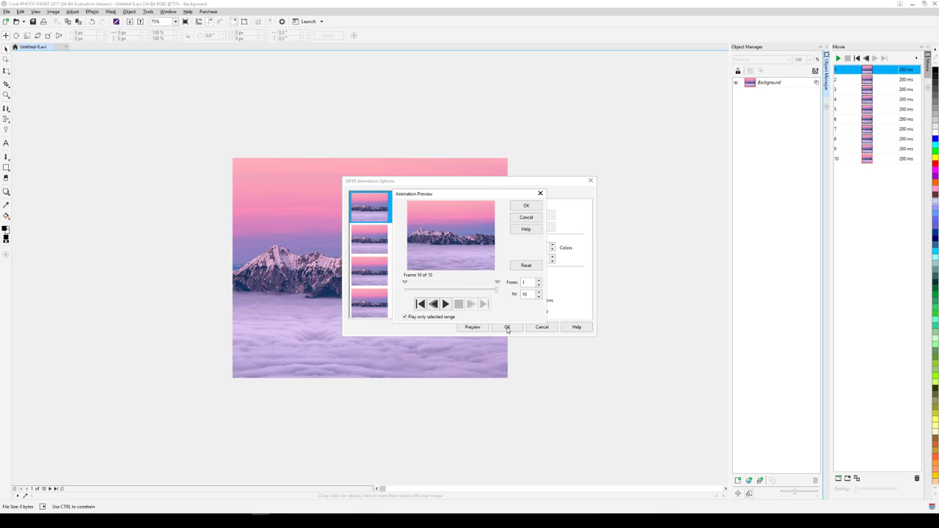
{"action": "left_click", "coordinate": [525, 206]}
{"action": "left_click", "coordinate": [513, 327]}
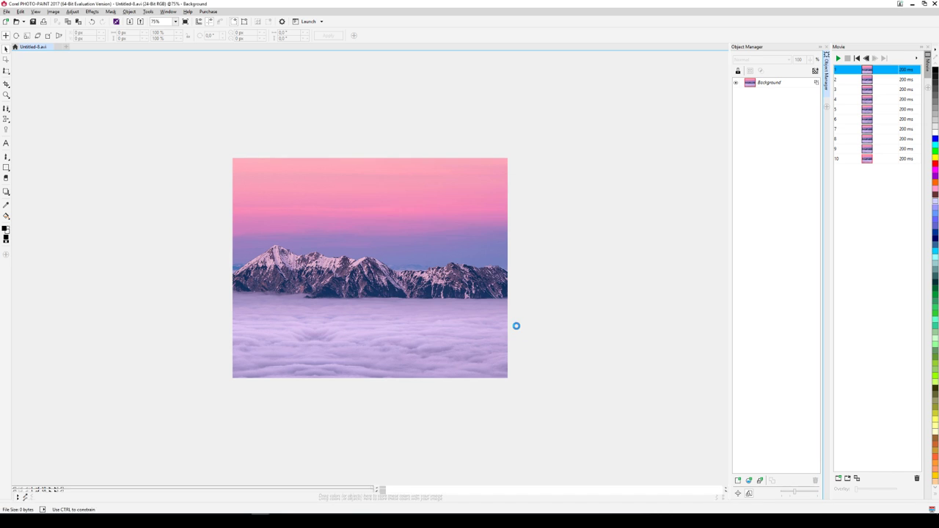